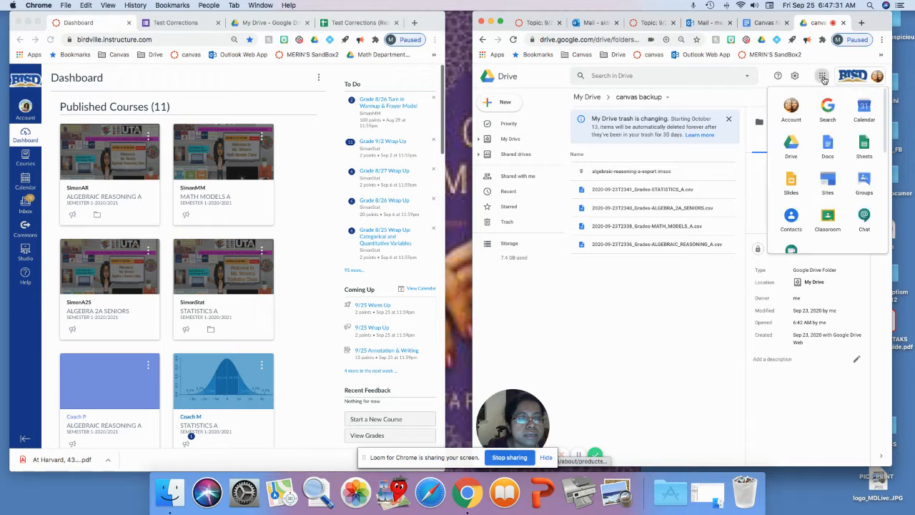
pyautogui.click(792, 148)
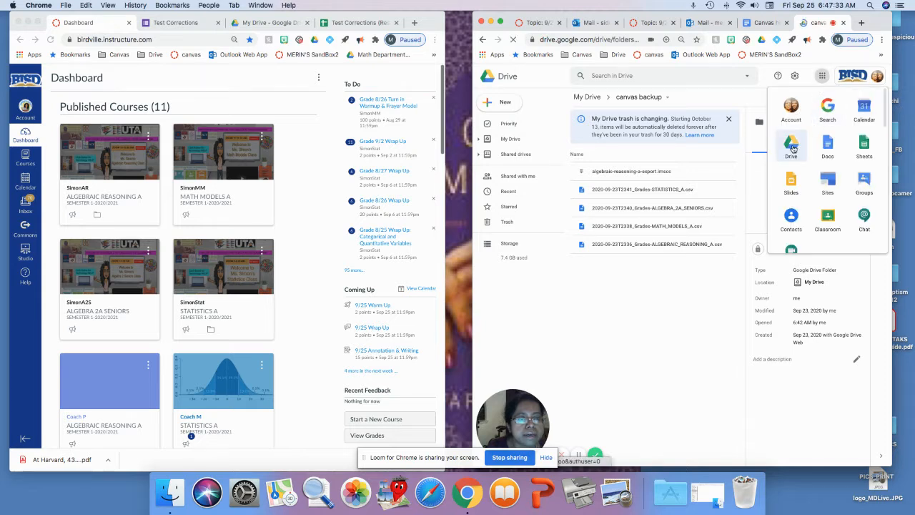
pyautogui.click(501, 103)
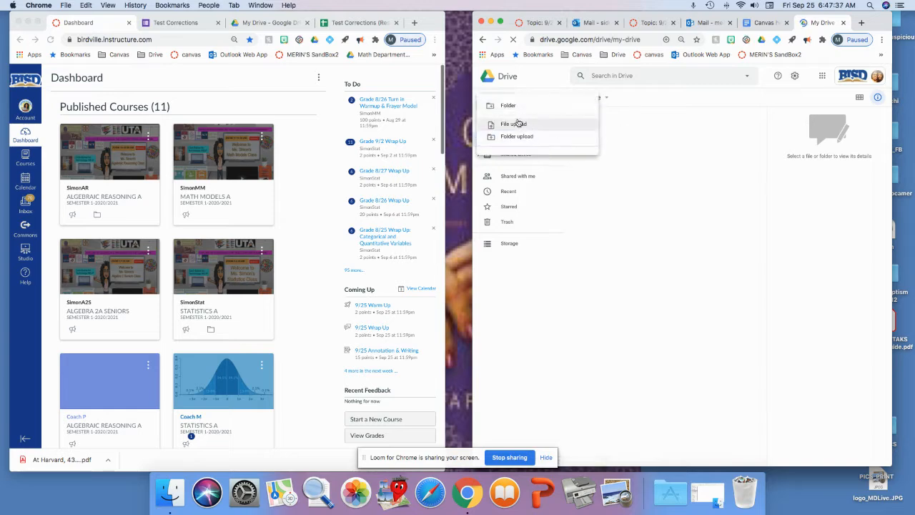
pyautogui.click(513, 107)
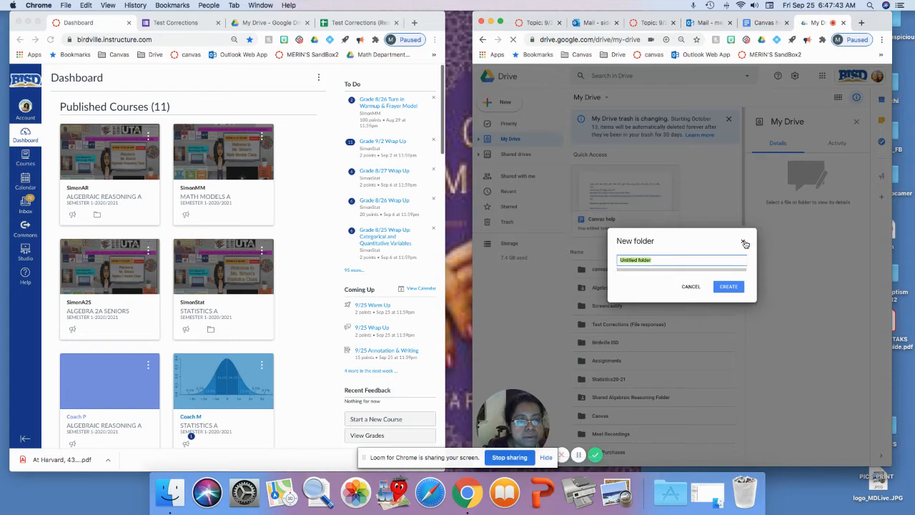
pyautogui.click(746, 244)
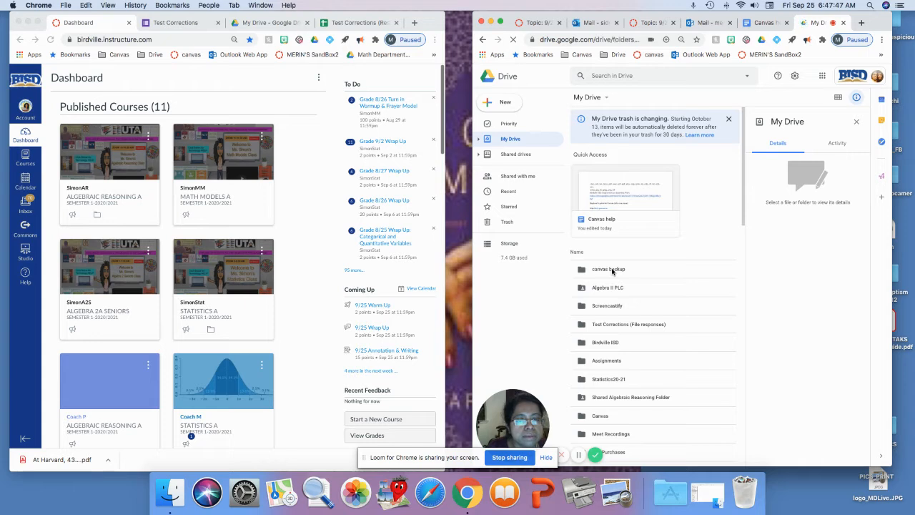
# - Open the canvas backup folder in Drive and resize the browser windows to sit side by side
pyautogui.doubleClick(612, 270)
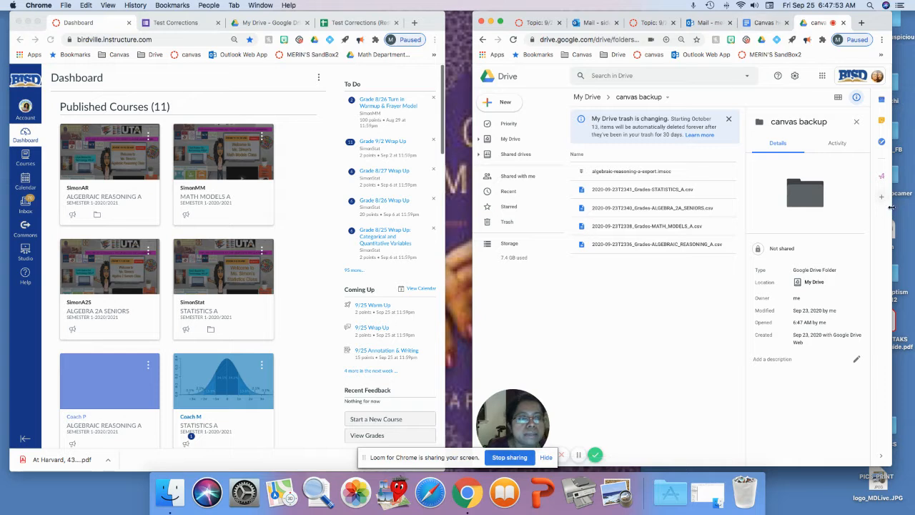
pyautogui.moveTo(891, 207); pyautogui.dragTo(913, 208)
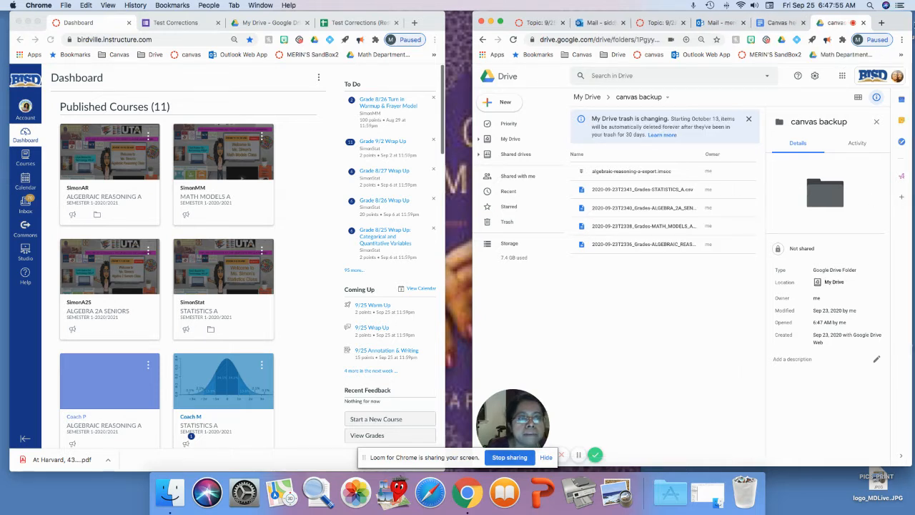
pyautogui.moveTo(901, 30); pyautogui.dragTo(884, 29)
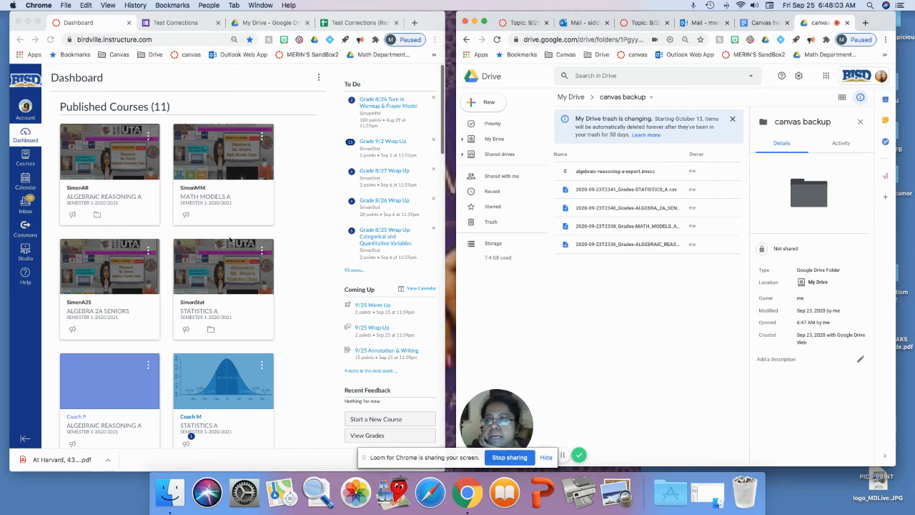
# - Open the ALGEBRAIC REASONING A course settings and start sharing the course to Commons
pyautogui.click(315, 233)
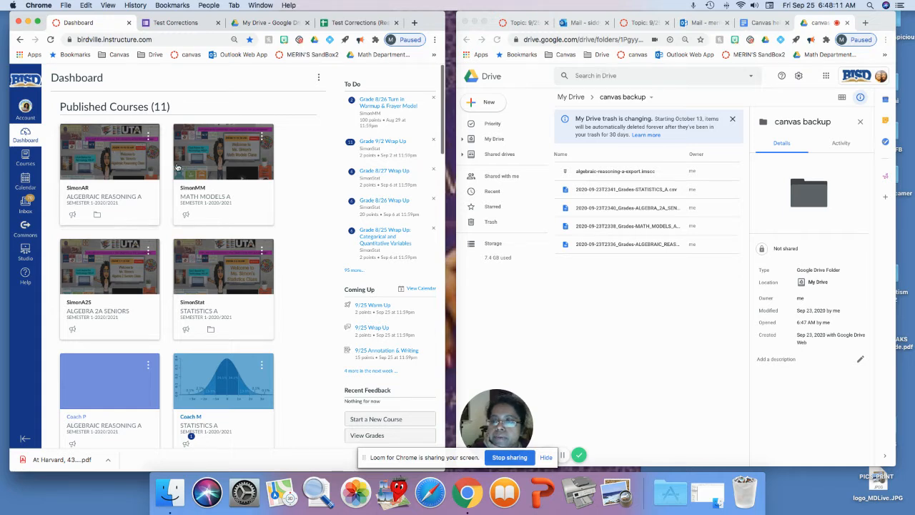
pyautogui.click(101, 155)
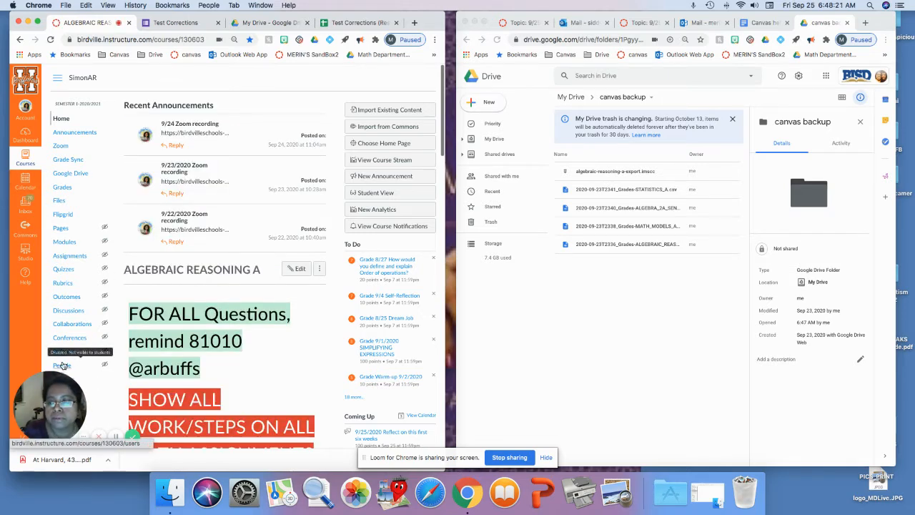
pyautogui.scroll(-3, 63, 365)
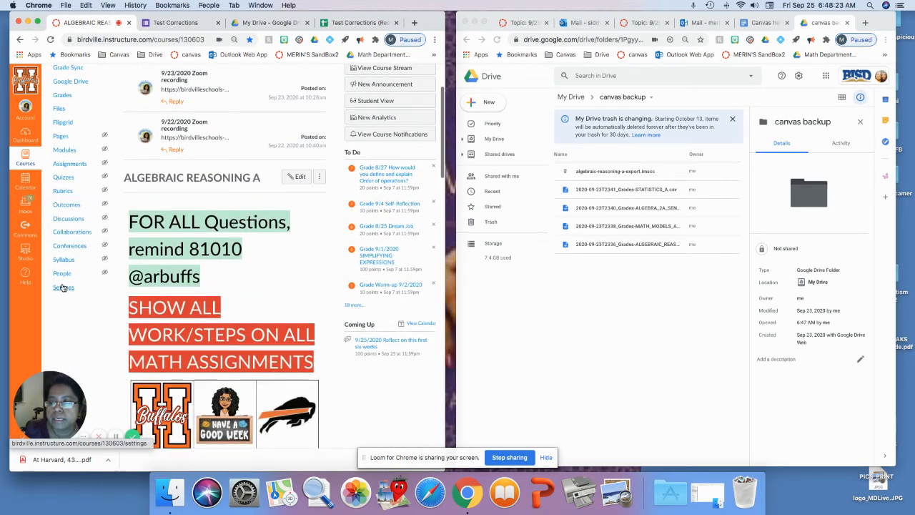
pyautogui.click(63, 287)
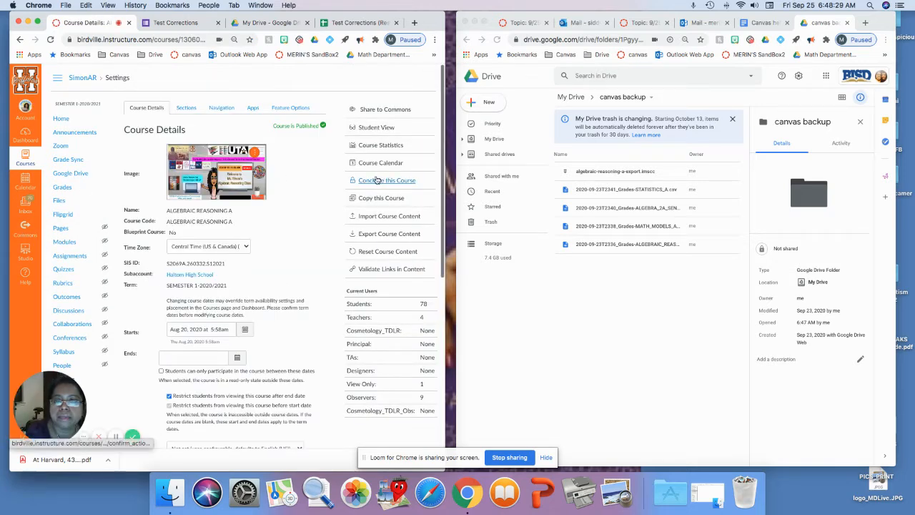
pyautogui.click(382, 111)
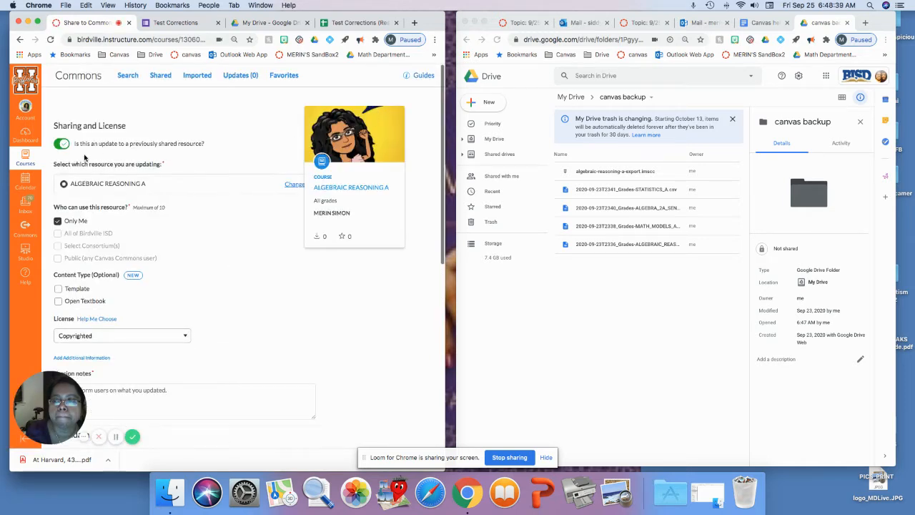
# - Review the Commons sharing form for updating the previously shared resource and try submitting the update
pyautogui.scroll(-1, 215, 173)
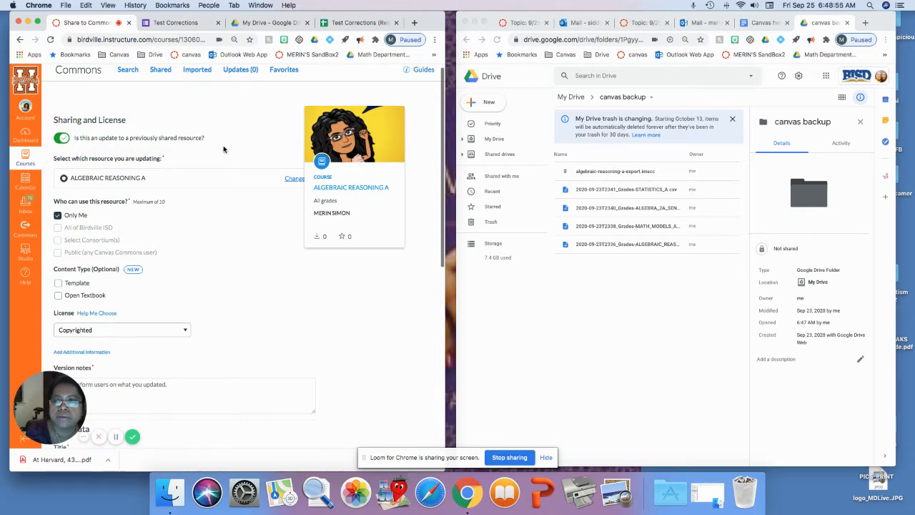
pyautogui.scroll(-2, 193, 158)
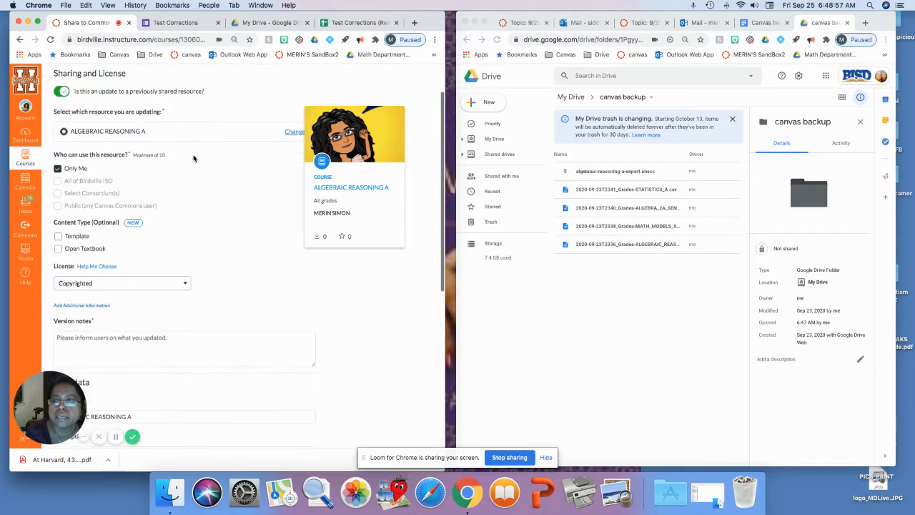
pyautogui.scroll(1, 193, 158)
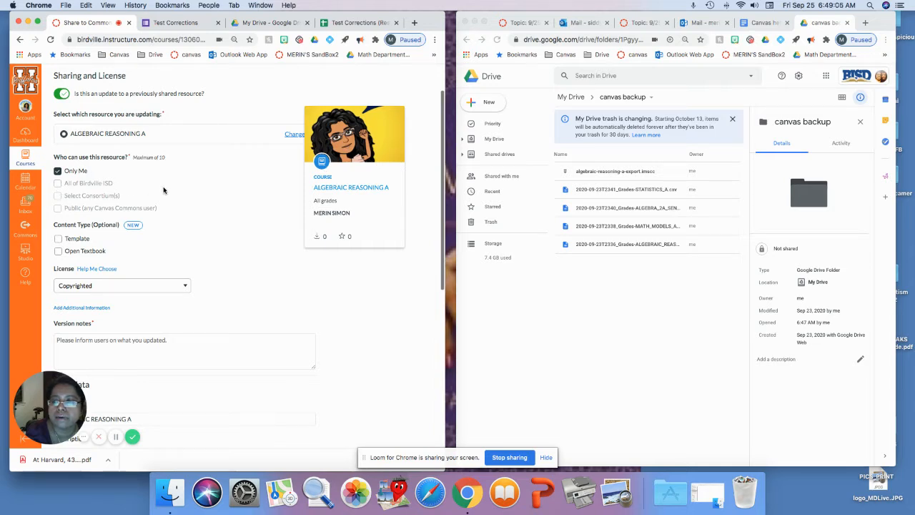
pyautogui.scroll(-1, 163, 189)
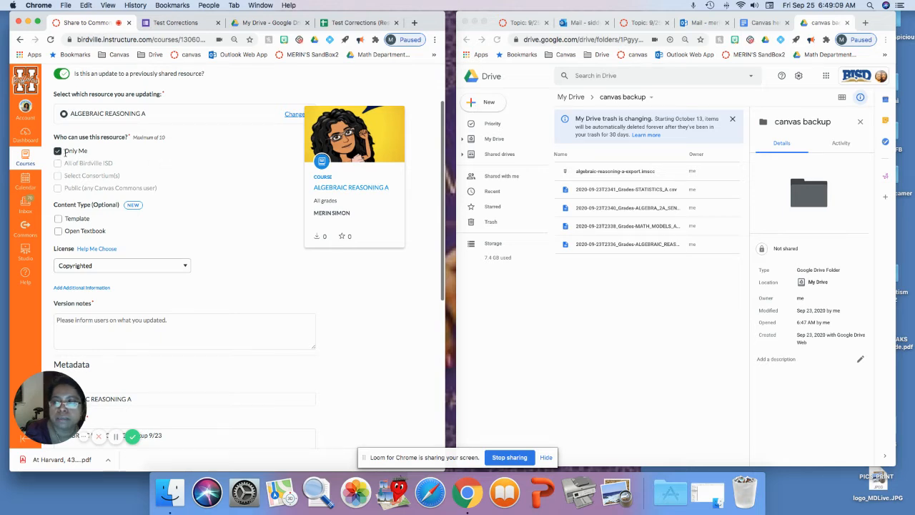
pyautogui.scroll(-1, 129, 162)
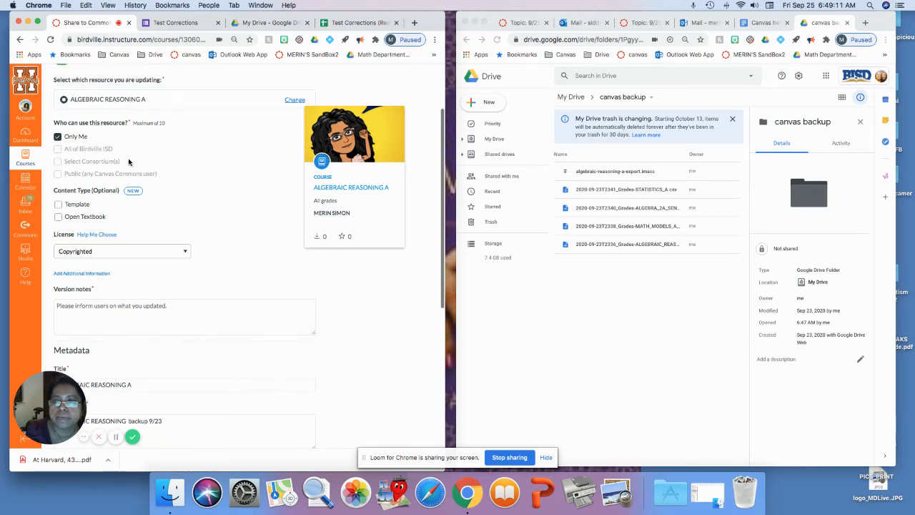
pyautogui.scroll(-3, 128, 163)
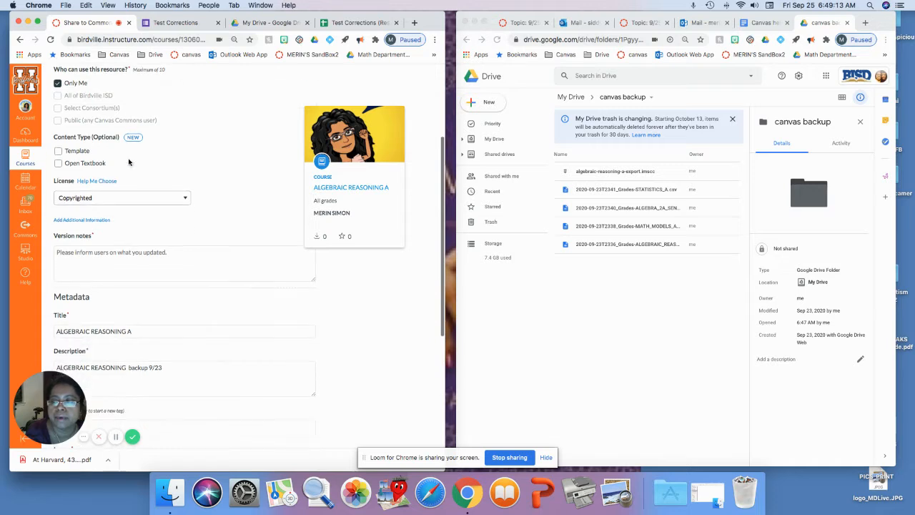
pyautogui.scroll(-5, 129, 162)
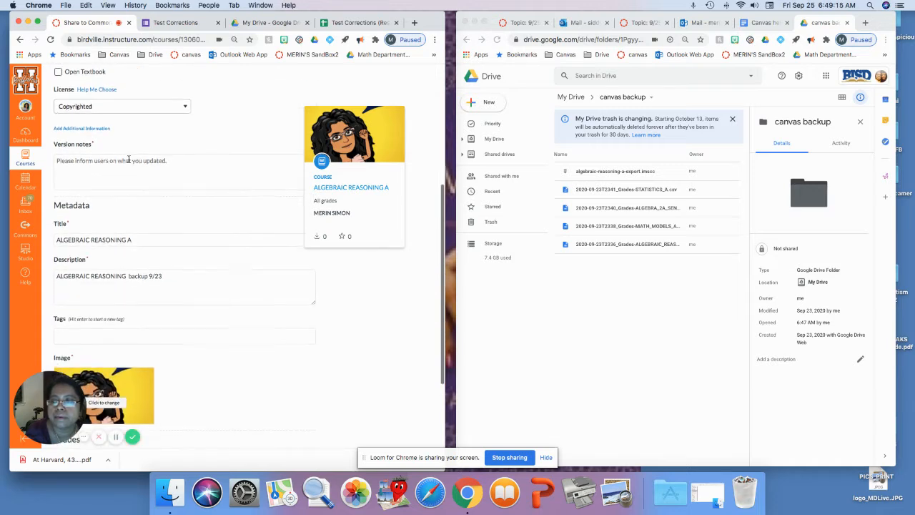
pyautogui.scroll(-6, 129, 161)
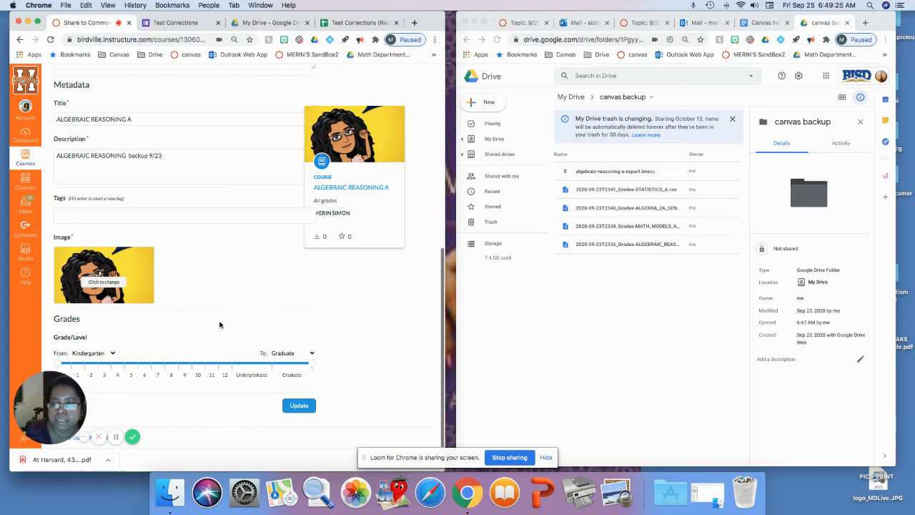
pyautogui.click(297, 406)
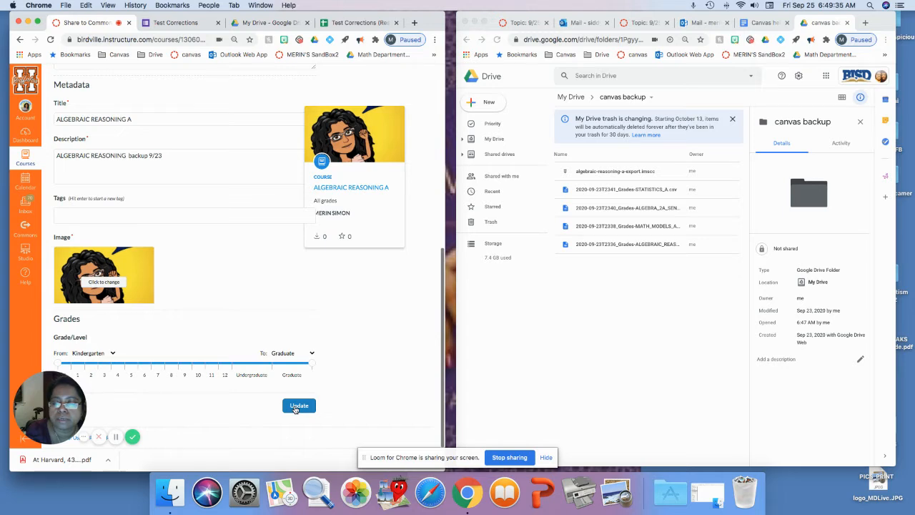
pyautogui.click(297, 406)
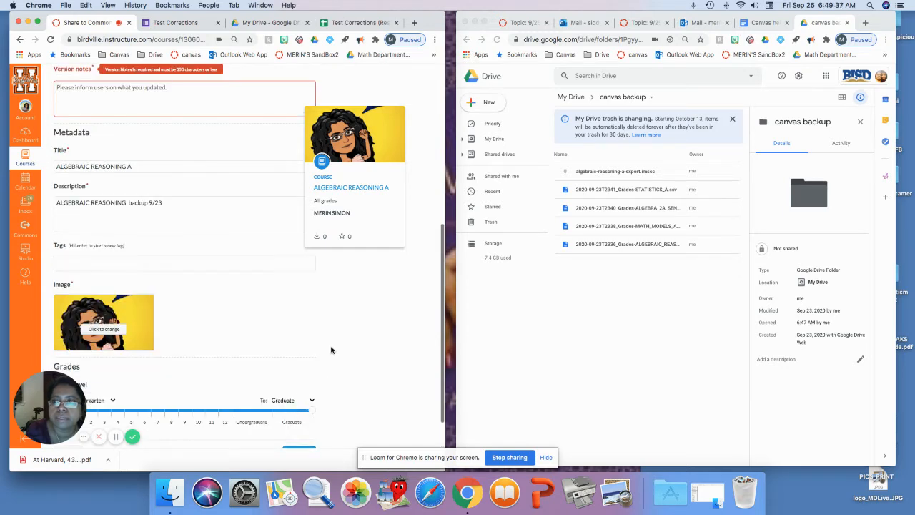
# - Enter backup on 9/25 as the version notes for the update
pyautogui.scroll(2, 331, 350)
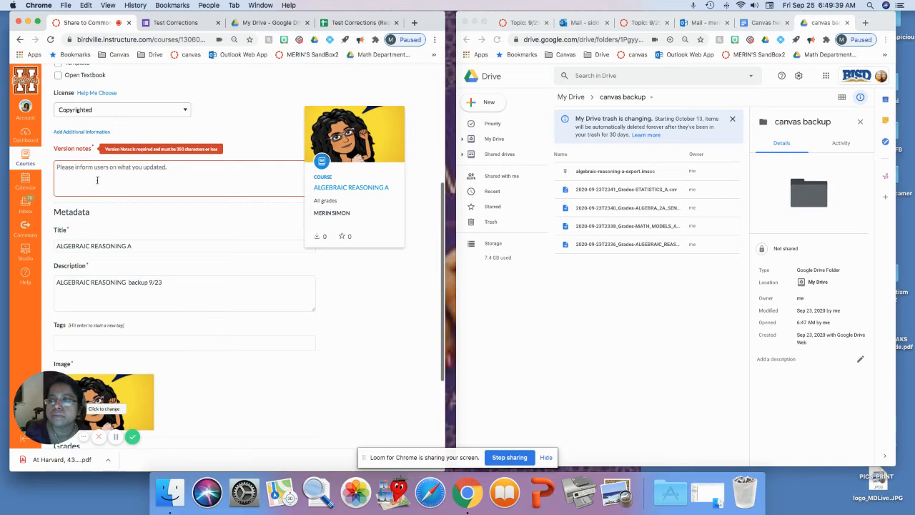
pyautogui.click(98, 178)
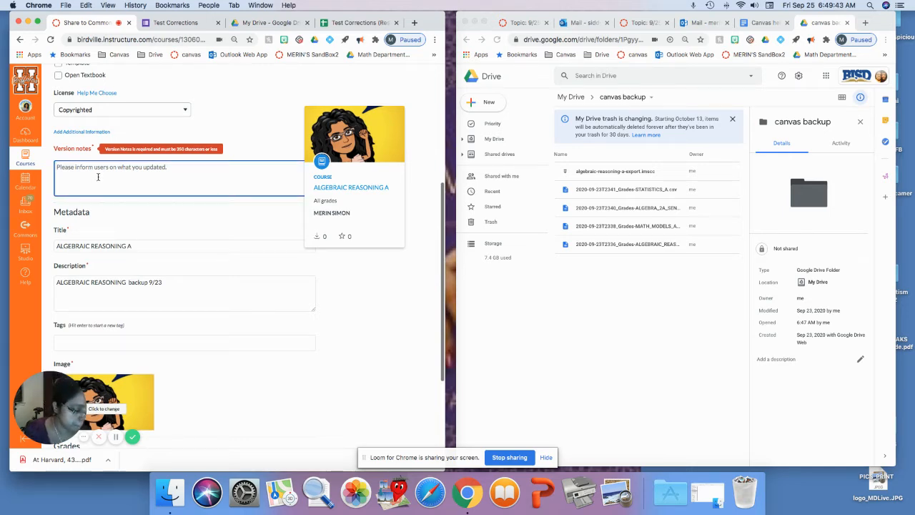
pyautogui.write('H')
pyautogui.scroll(-2, 98, 176)
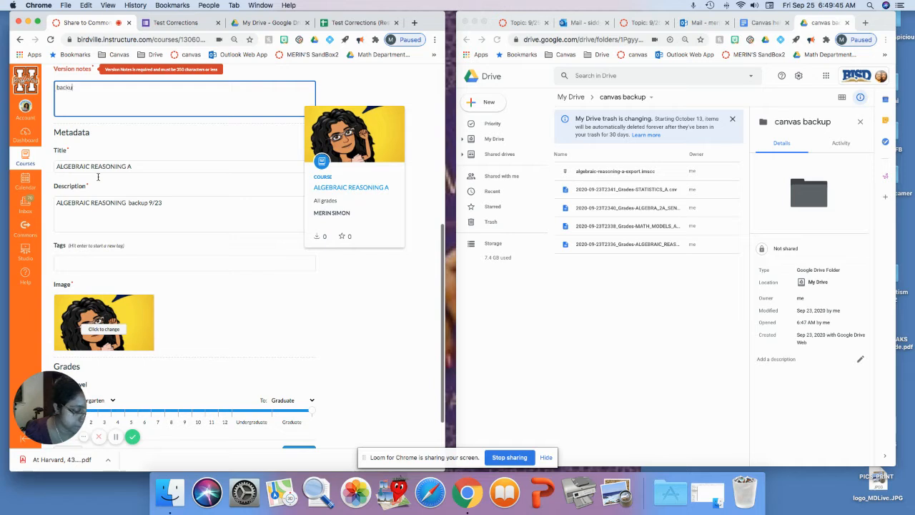
pyautogui.write('ackup on')
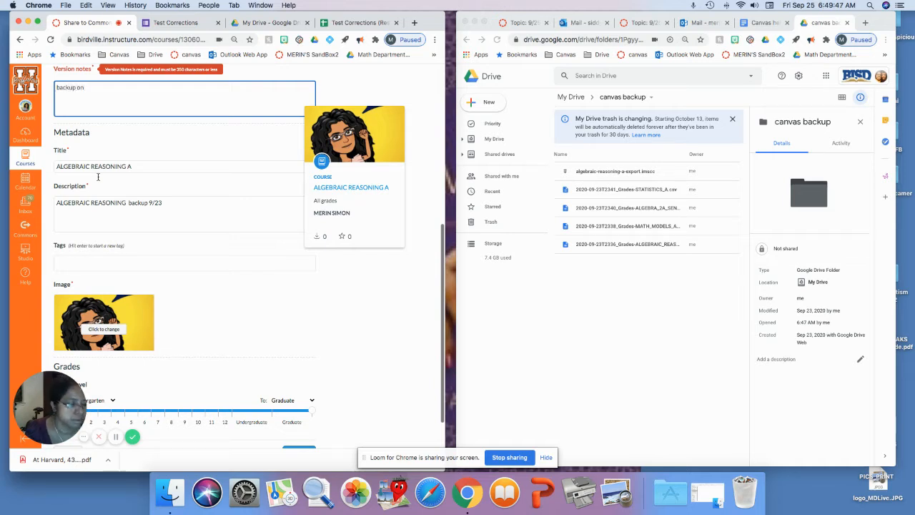
pyautogui.write(' 9/25')
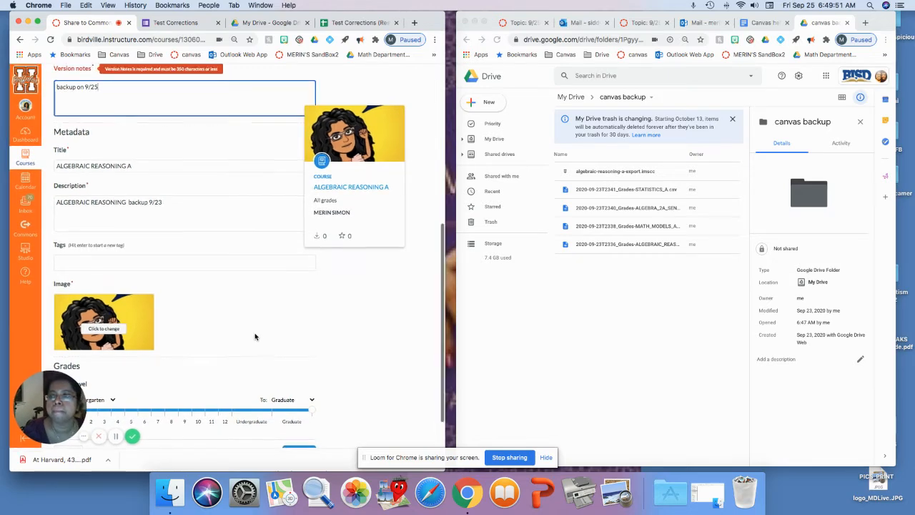
# - Submit the update of the shared ALGEBRAIC REASONING A resource to Commons
pyautogui.scroll(-2, 378, 372)
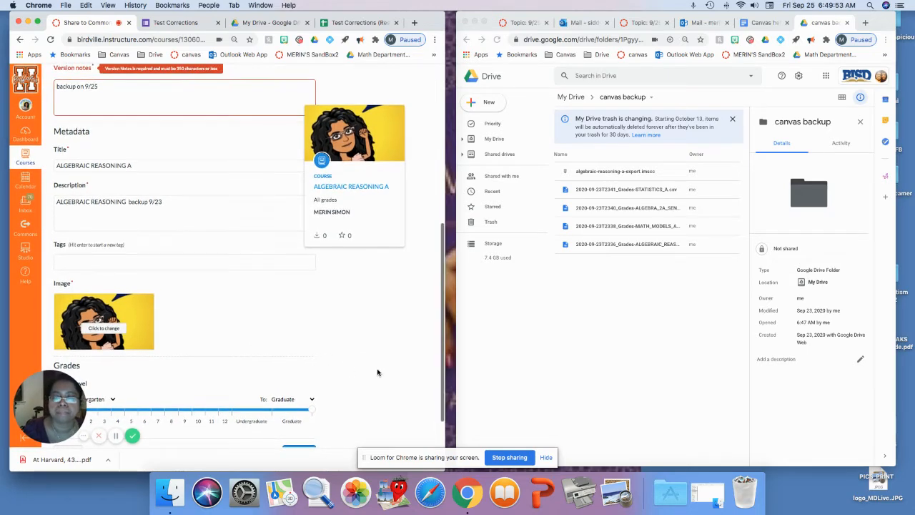
pyautogui.click(299, 406)
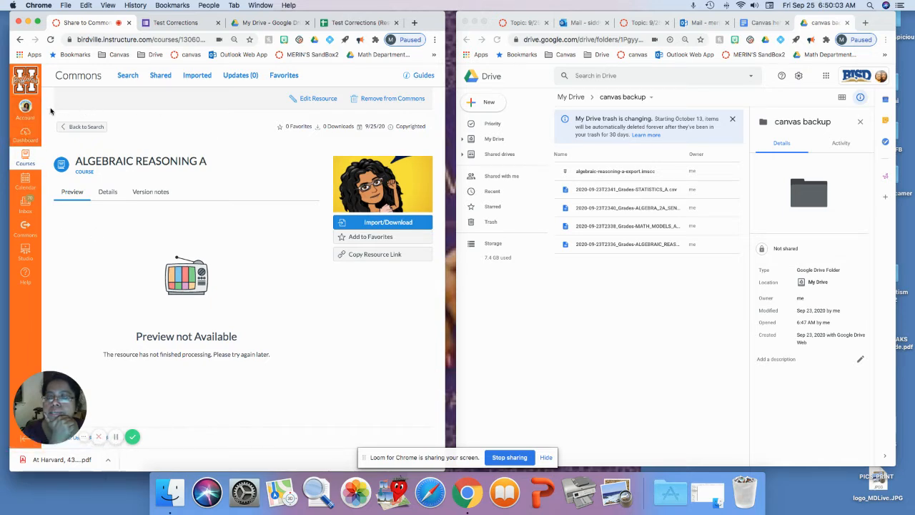
# - Open your shared Commons resources and delete the STATISTICS A resource
pyautogui.click(24, 228)
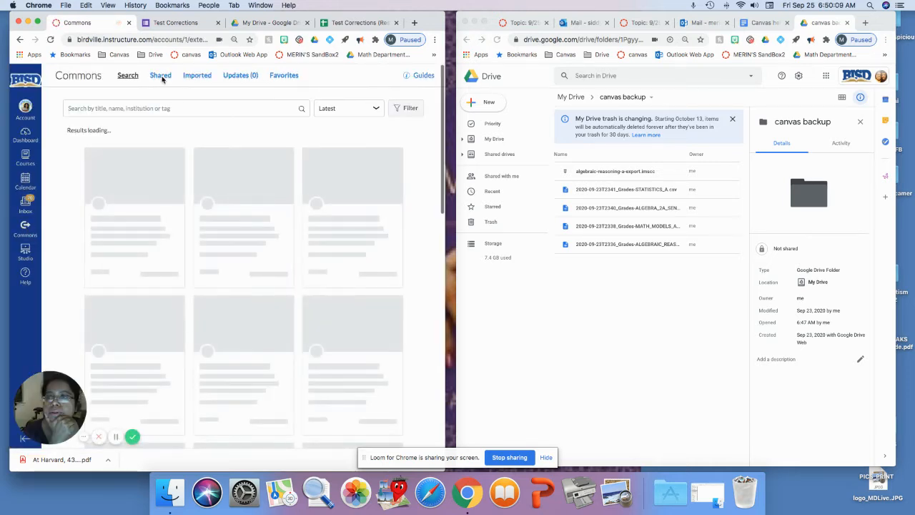
pyautogui.click(160, 76)
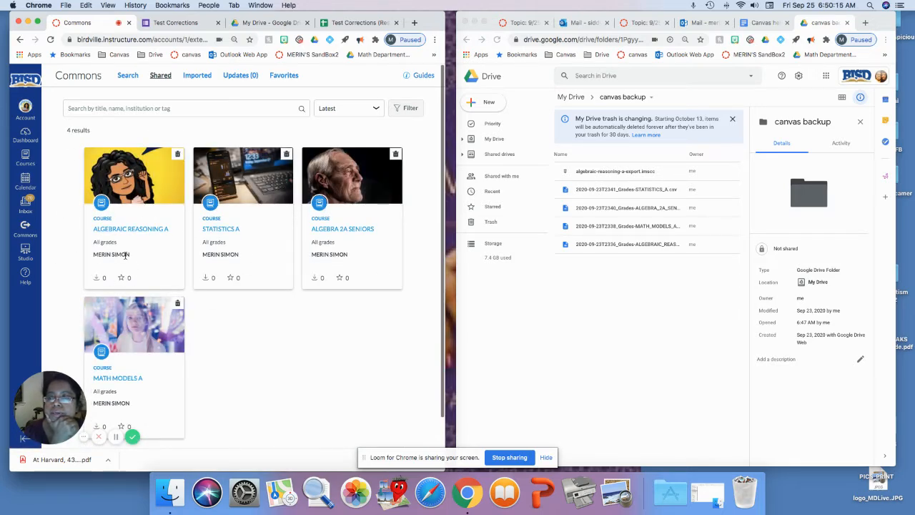
pyautogui.click(287, 155)
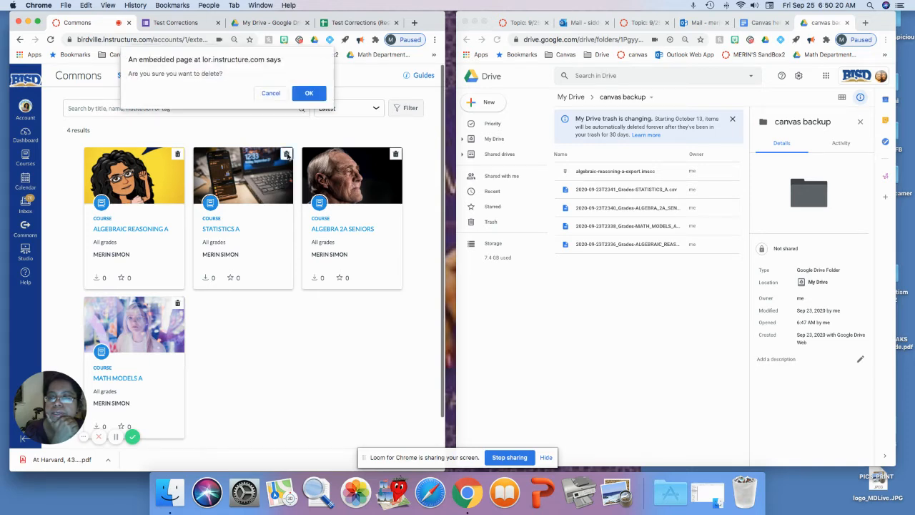
pyautogui.click(309, 94)
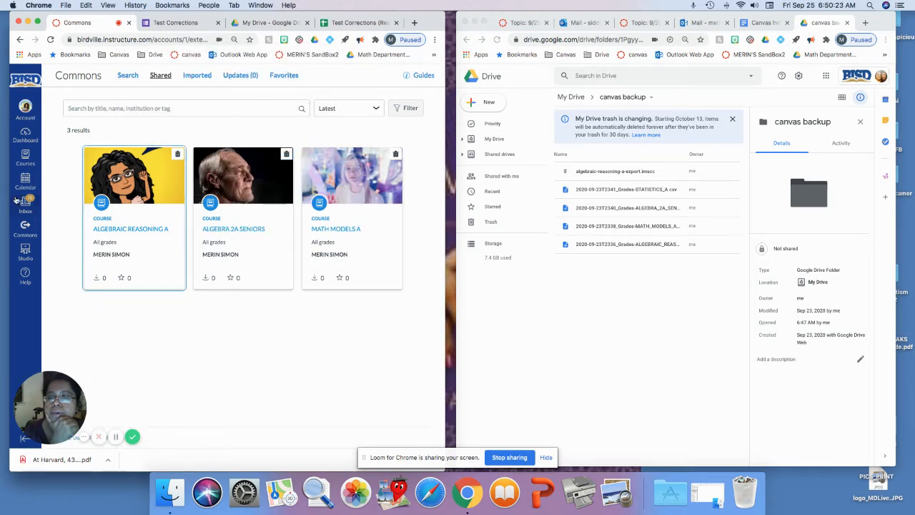
# - Open the STATISTICS A course settings and start sharing the course to Commons
pyautogui.click(24, 140)
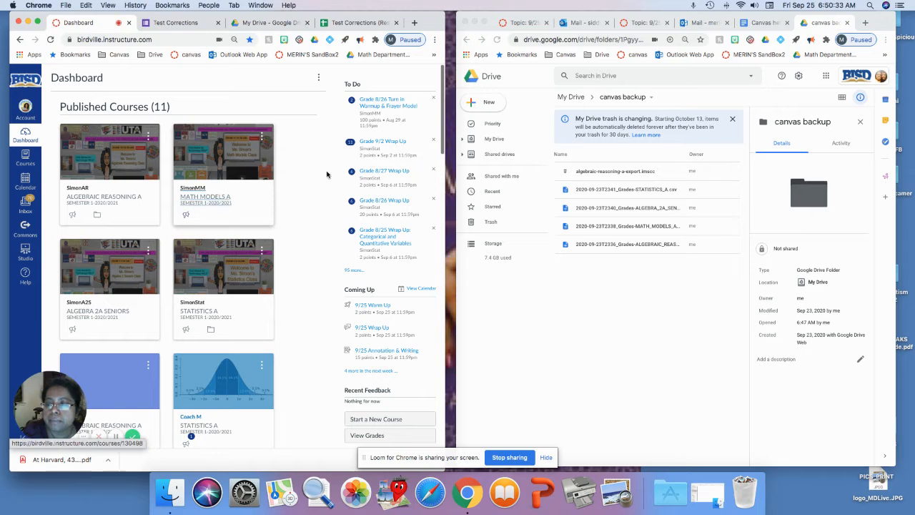
pyautogui.click(221, 276)
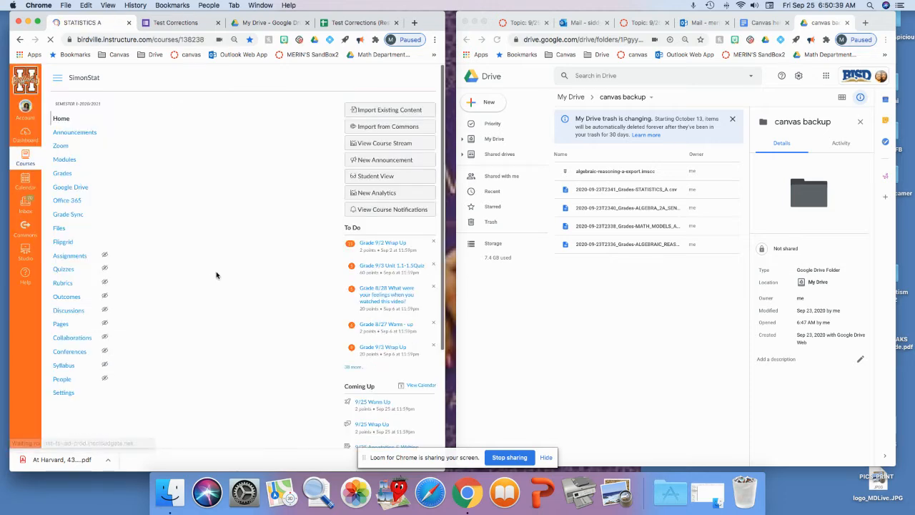
pyautogui.scroll(-3, 62, 274)
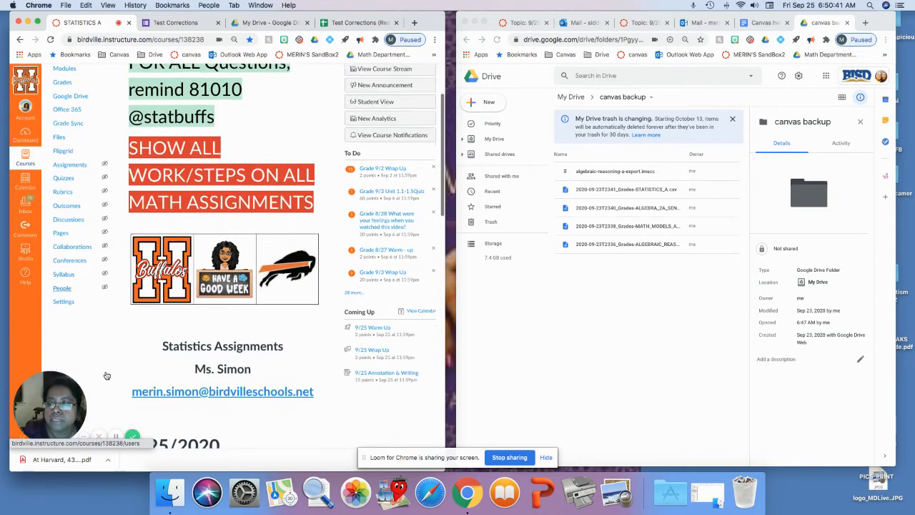
pyautogui.click(62, 271)
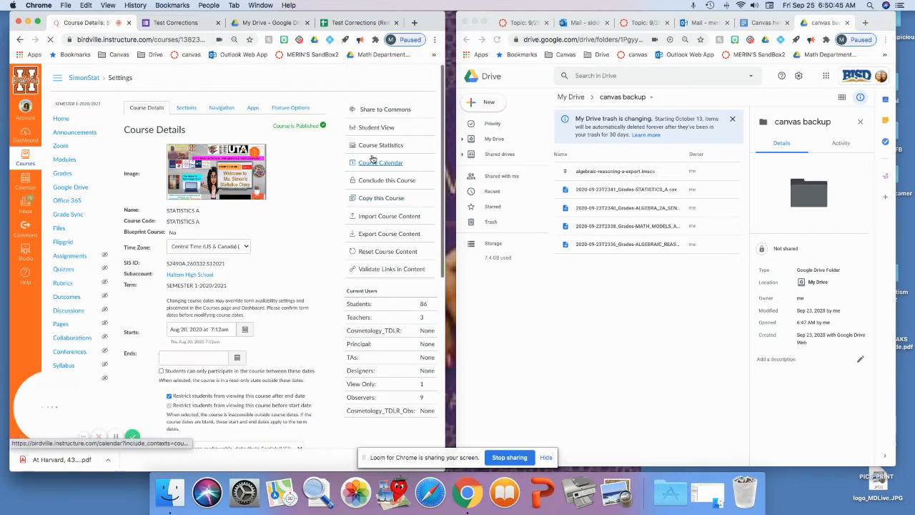
pyautogui.click(384, 113)
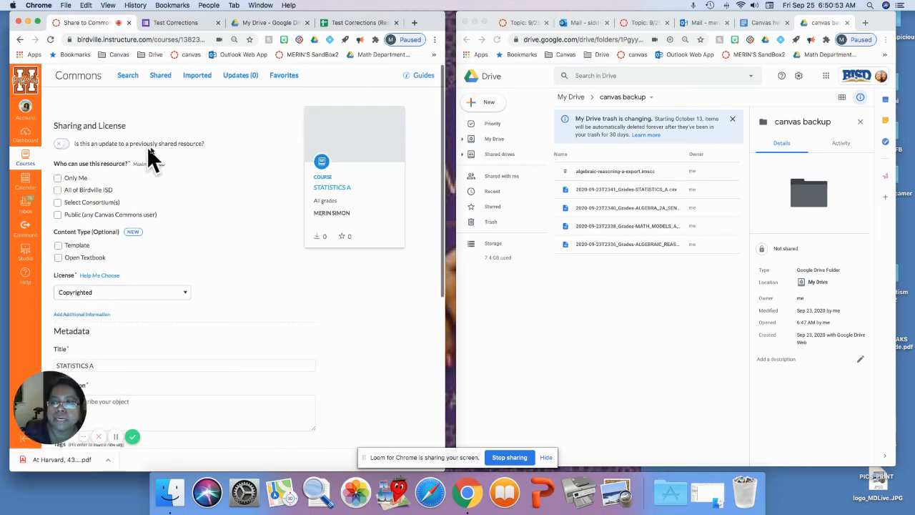
# - Restrict the resource to Only Me and enter backup On 9/25 as the description
pyautogui.click(58, 178)
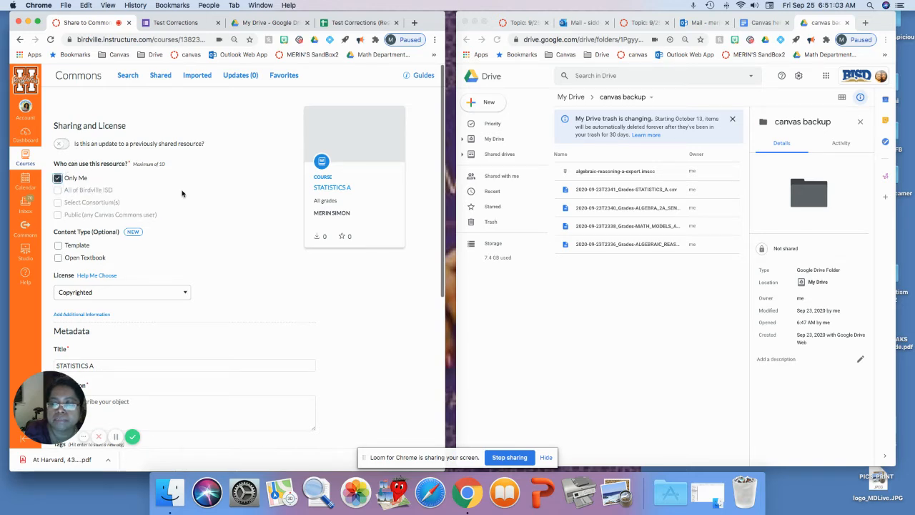
pyautogui.scroll(-1, 182, 193)
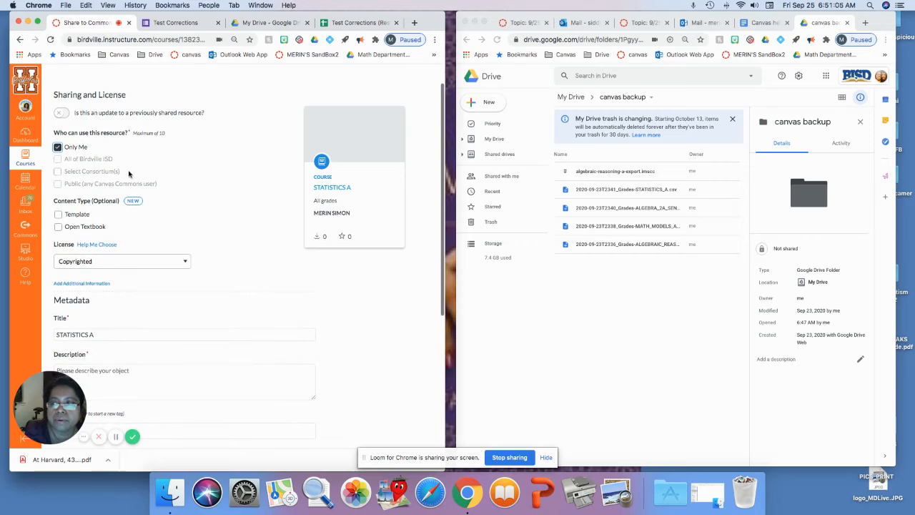
pyautogui.scroll(-5, 227, 286)
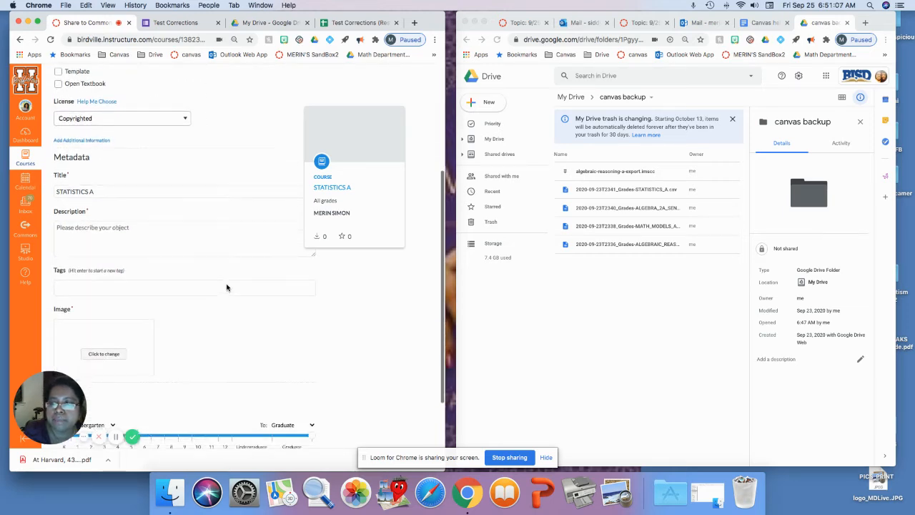
pyautogui.scroll(3, 227, 287)
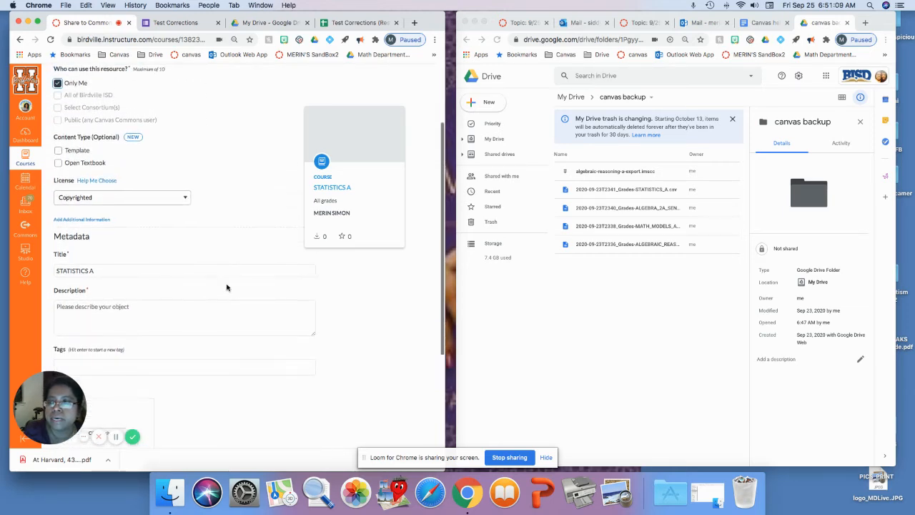
pyautogui.scroll(-1, 227, 286)
pyautogui.click(130, 279)
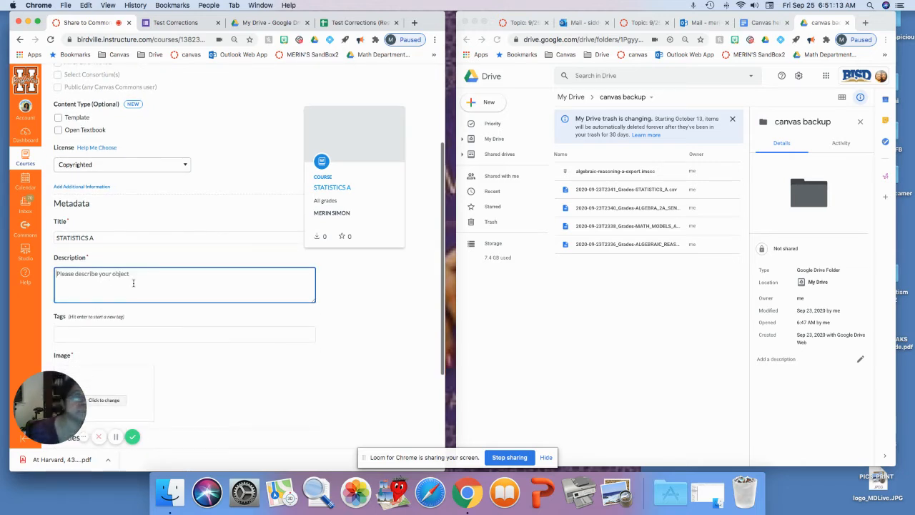
pyautogui.write('back')
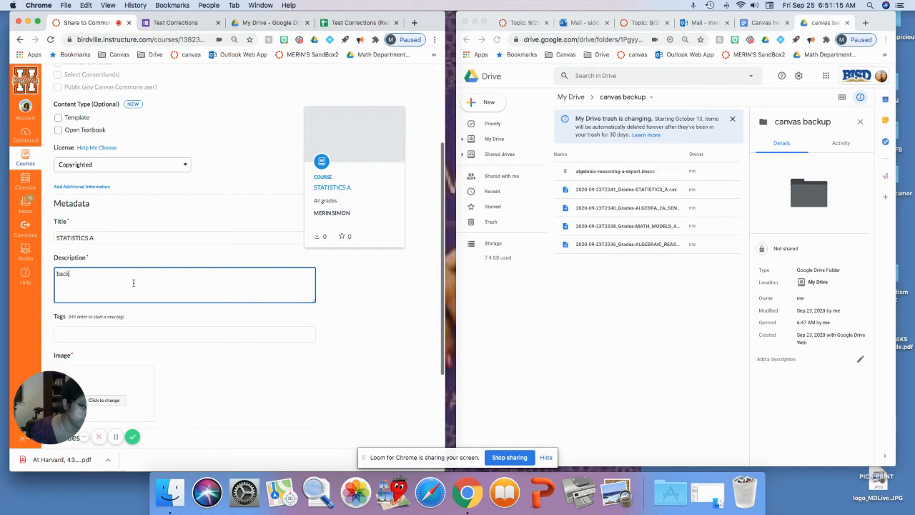
pyautogui.write('up On 9/')
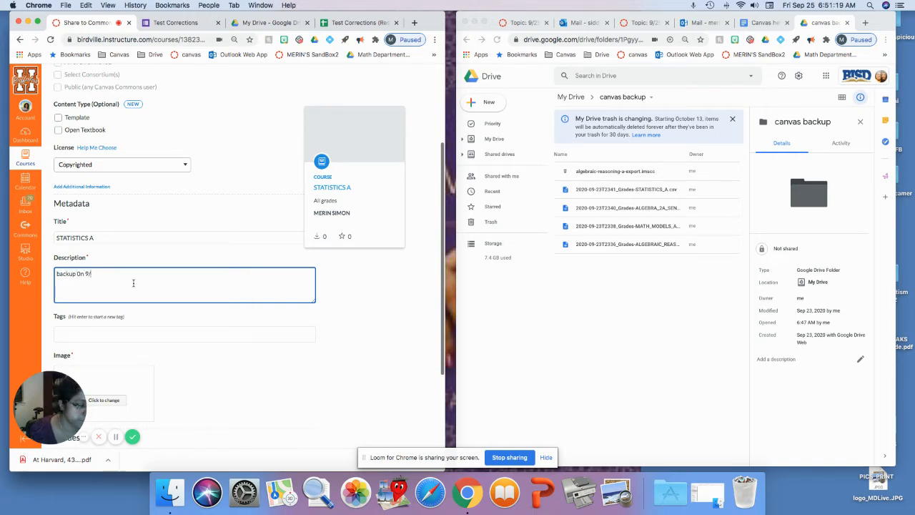
pyautogui.write('25')
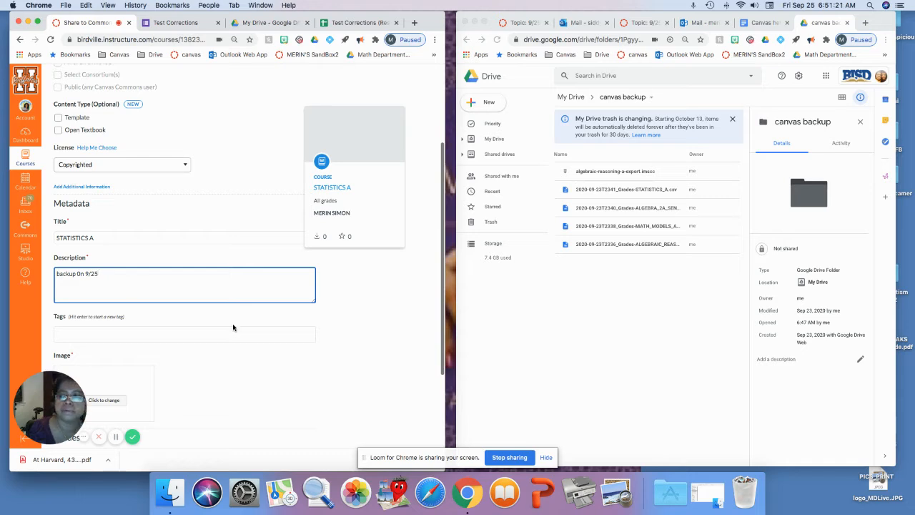
# - Pick the first suggested Unsplash image for the resource and share STATISTICS A to Commons
pyautogui.scroll(-3, 247, 328)
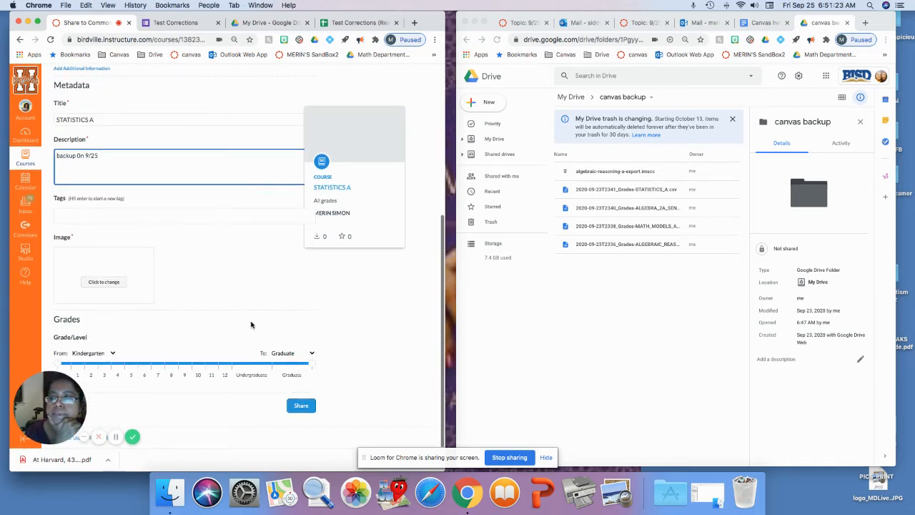
pyautogui.click(103, 282)
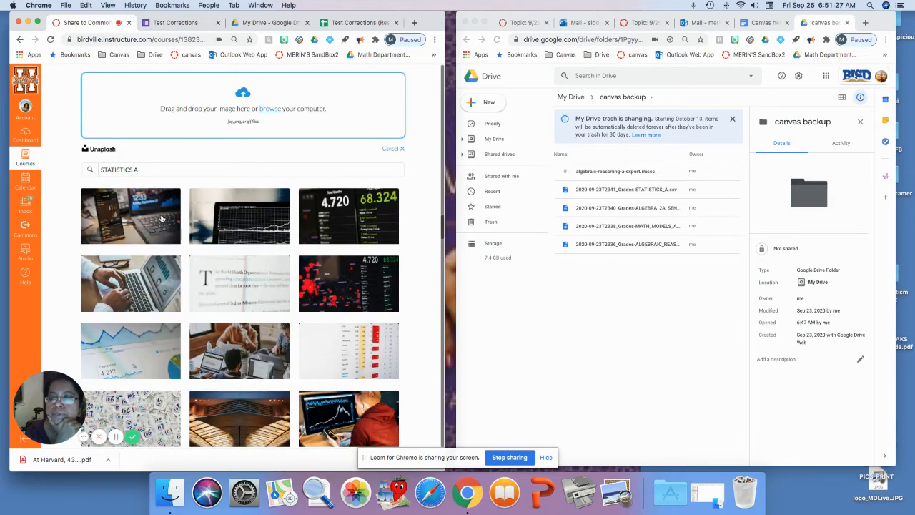
pyautogui.click(152, 215)
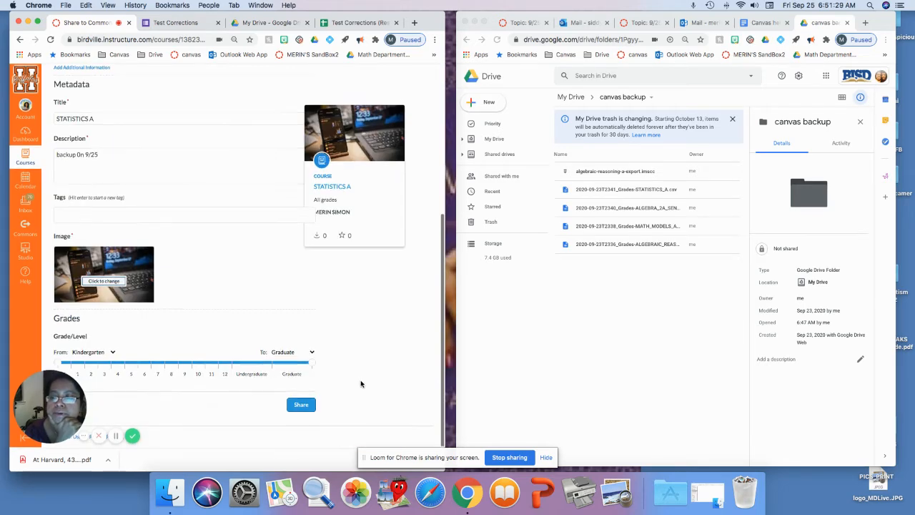
pyautogui.click(305, 409)
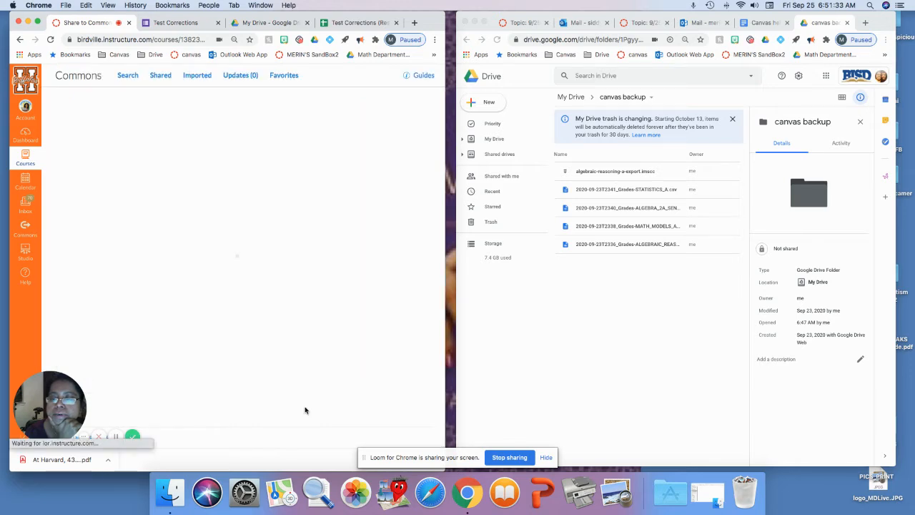
# - Review your shared Commons resources, then return to the Dashboard
pyautogui.click(25, 229)
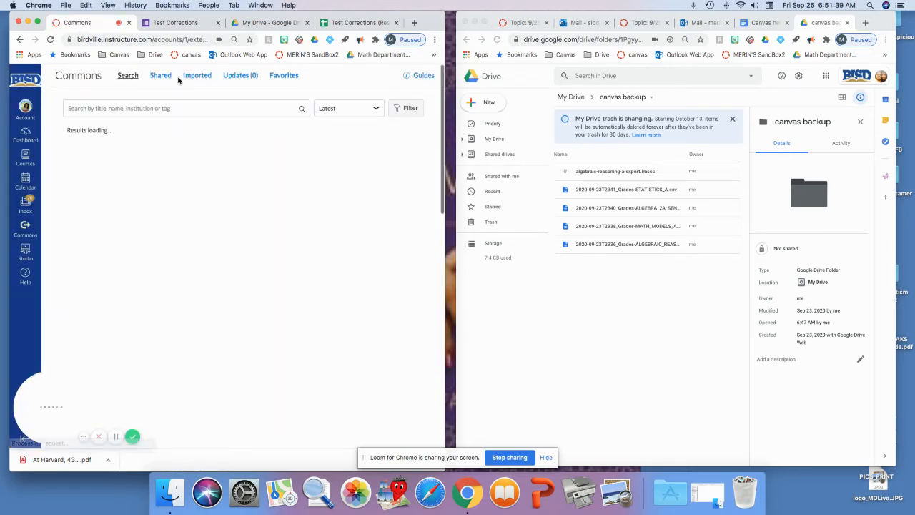
pyautogui.click(161, 76)
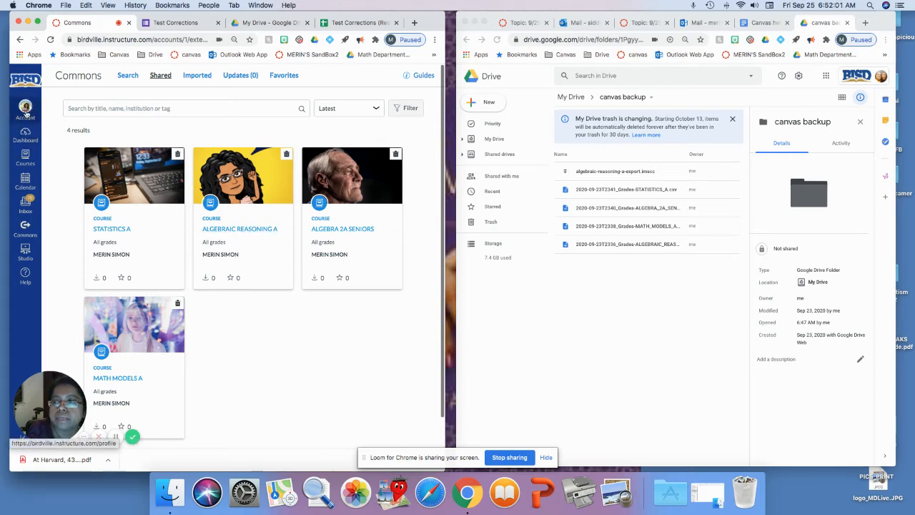
pyautogui.click(25, 159)
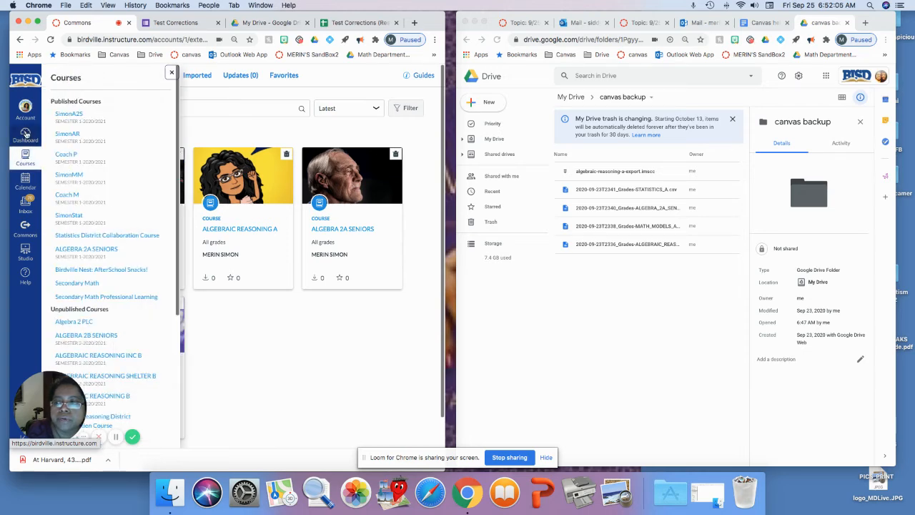
pyautogui.click(25, 134)
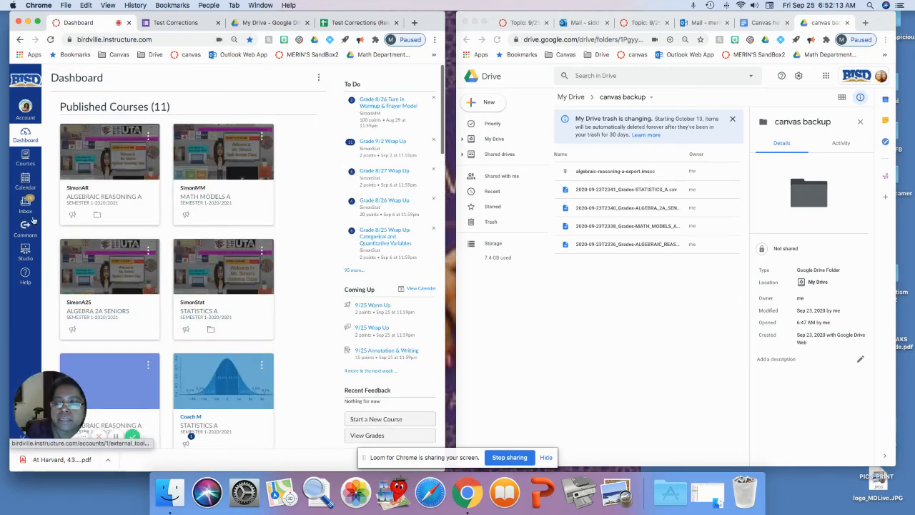
# - Create a new course content export of ALGEBRAIC REASONING A from its settings
pyautogui.click(103, 201)
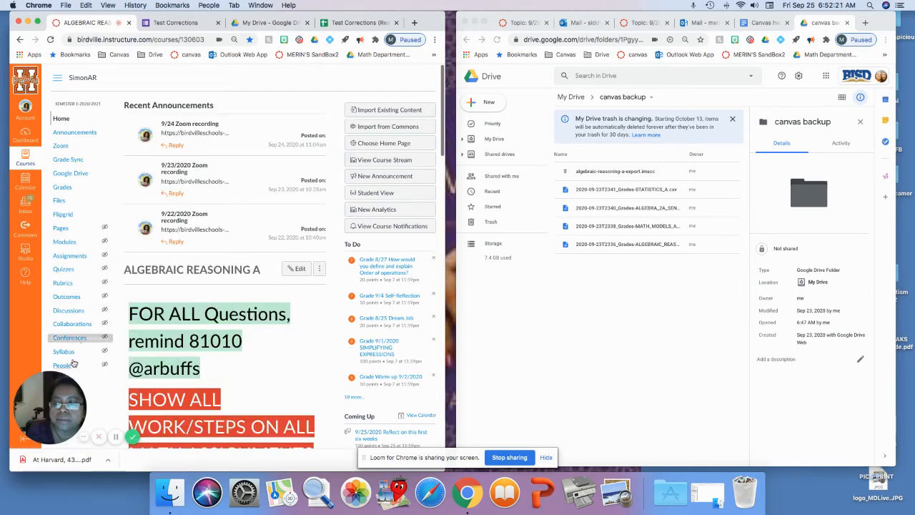
pyautogui.scroll(-3, 73, 357)
pyautogui.click(63, 302)
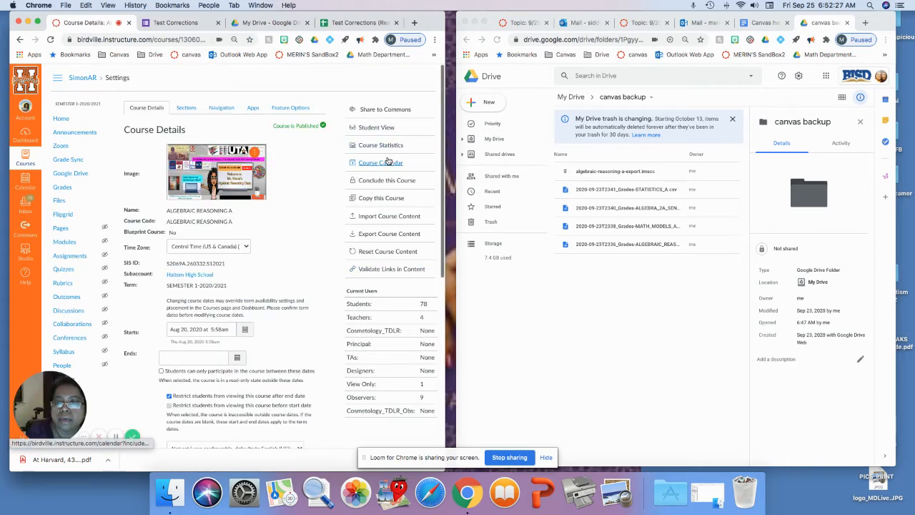
pyautogui.click(379, 236)
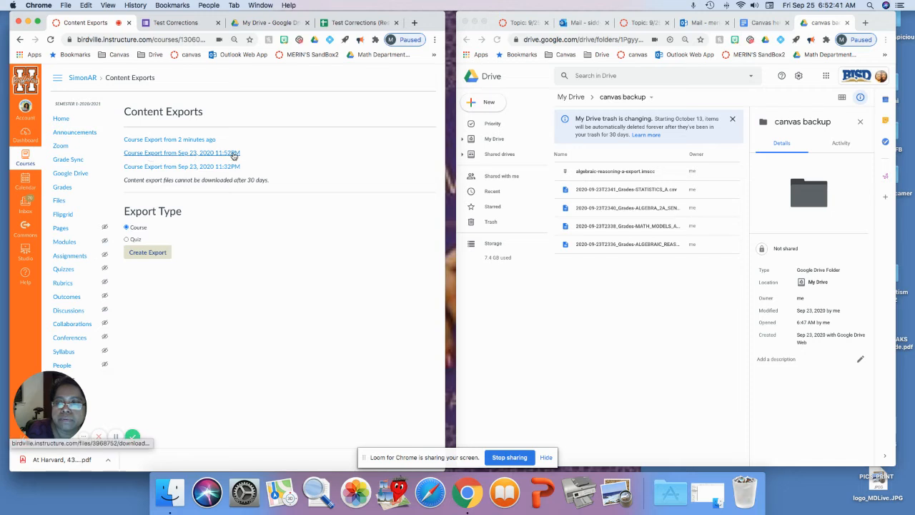
pyautogui.click(149, 254)
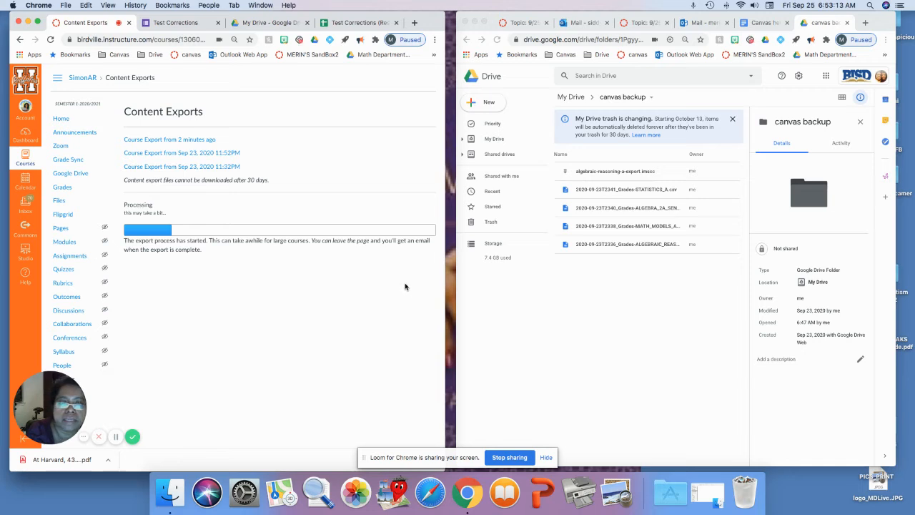
# - Download the newest ALGEBRAIC REASONING A course export and reveal the downloaded file in Finder
pyautogui.click(664, 320)
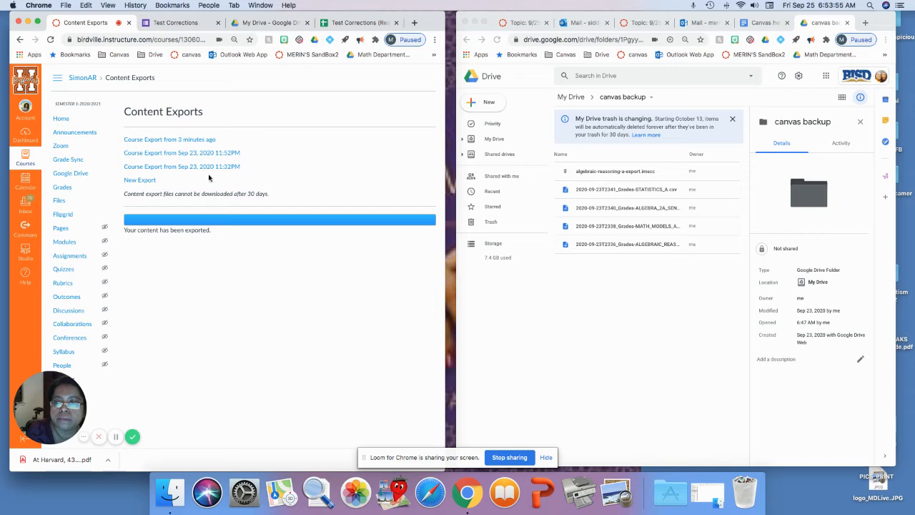
pyautogui.click(204, 141)
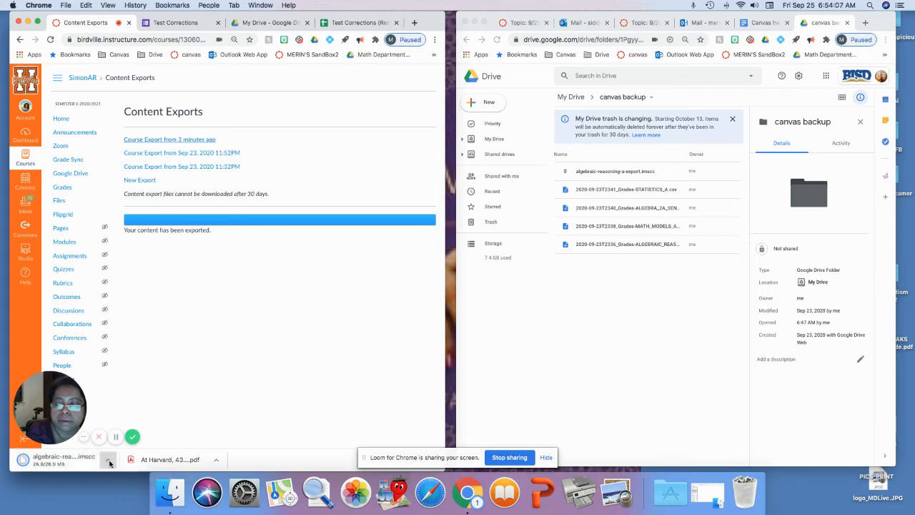
pyautogui.click(110, 464)
pyautogui.click(136, 451)
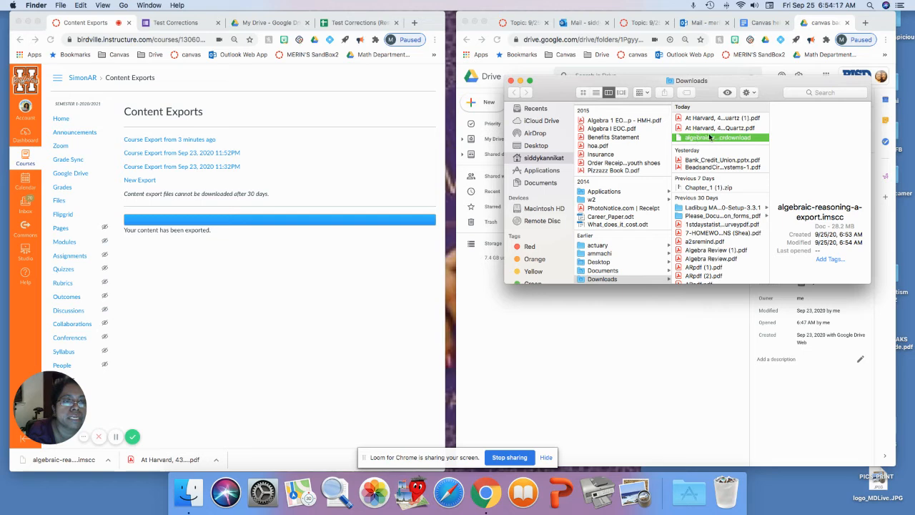
pyautogui.moveTo(793, 85); pyautogui.dragTo(414, 79)
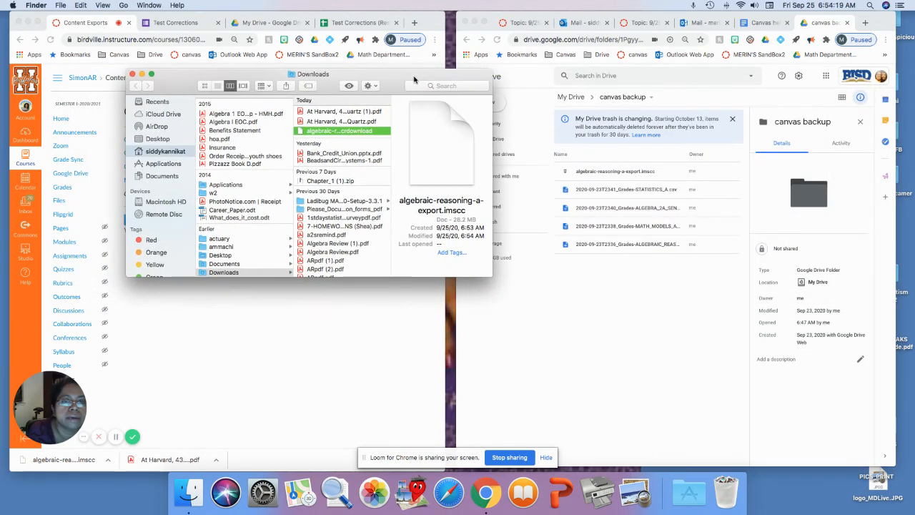
# - Remove the old algebraic-reasoning-a-export.imscc file from the canvas backup Drive folder
pyautogui.rightClick(627, 173)
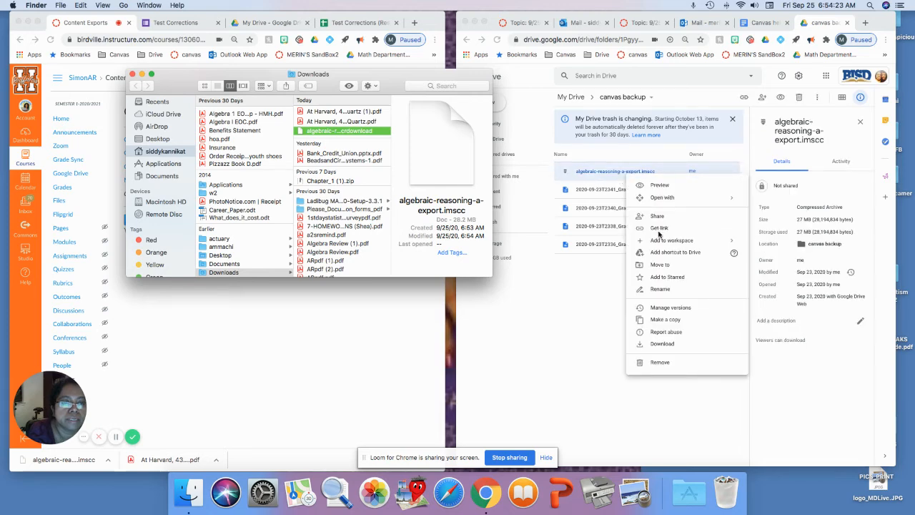
pyautogui.click(662, 364)
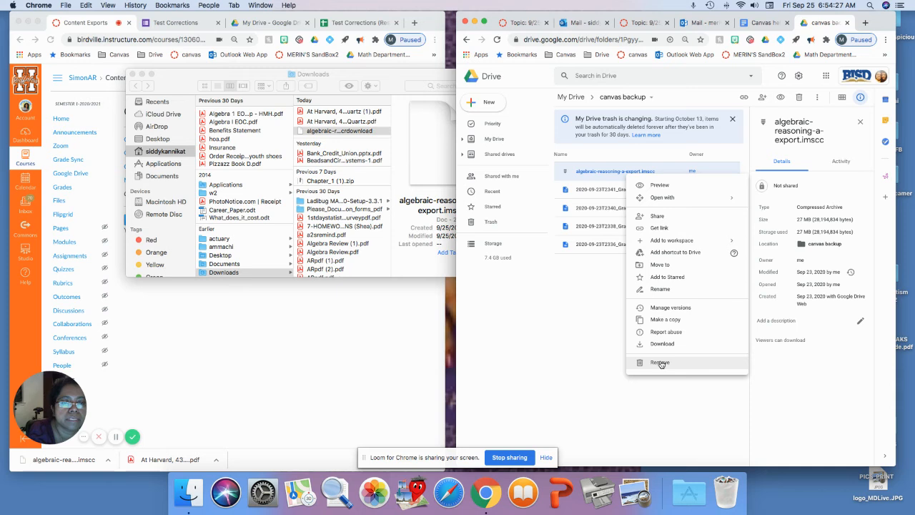
pyautogui.click(662, 364)
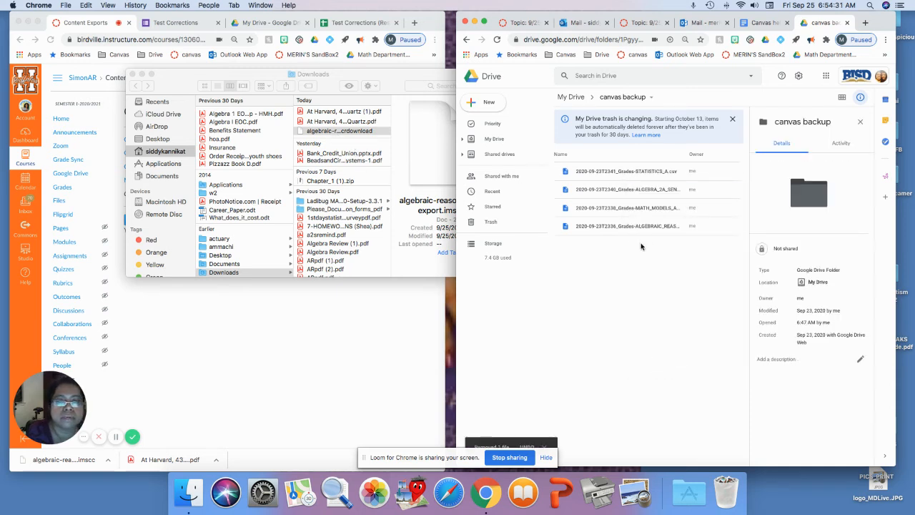
# - Upload the new algebraic-reasoning-a-export.imscc from Downloads into the canvas backup Drive folder
pyautogui.click(351, 131)
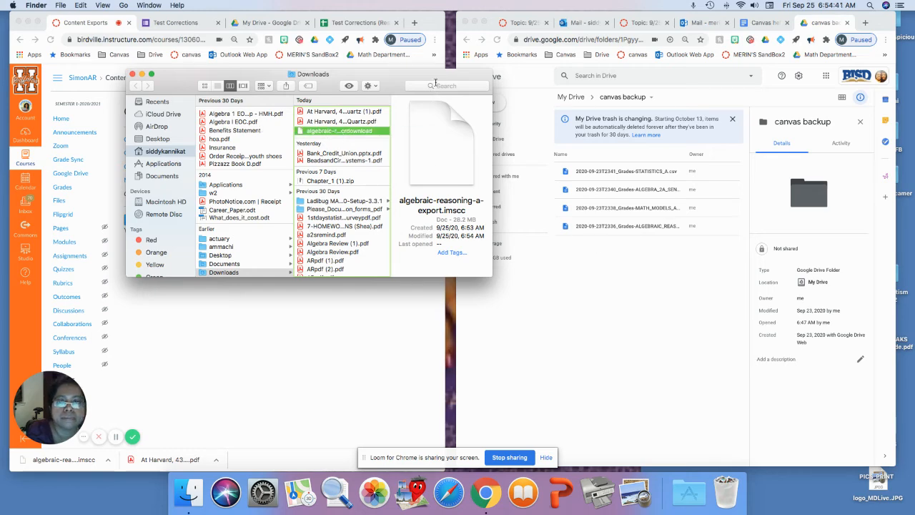
pyautogui.moveTo(433, 80); pyautogui.dragTo(356, 84)
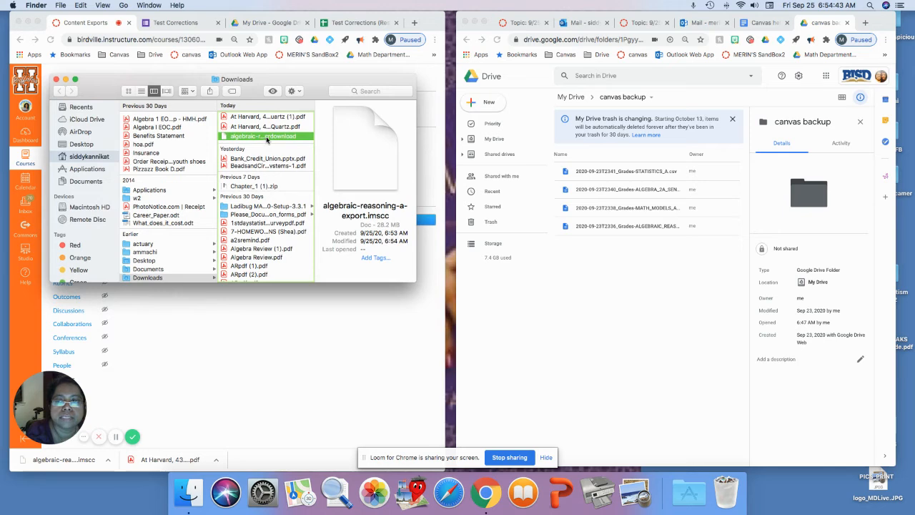
pyautogui.moveTo(267, 139); pyautogui.dragTo(617, 260)
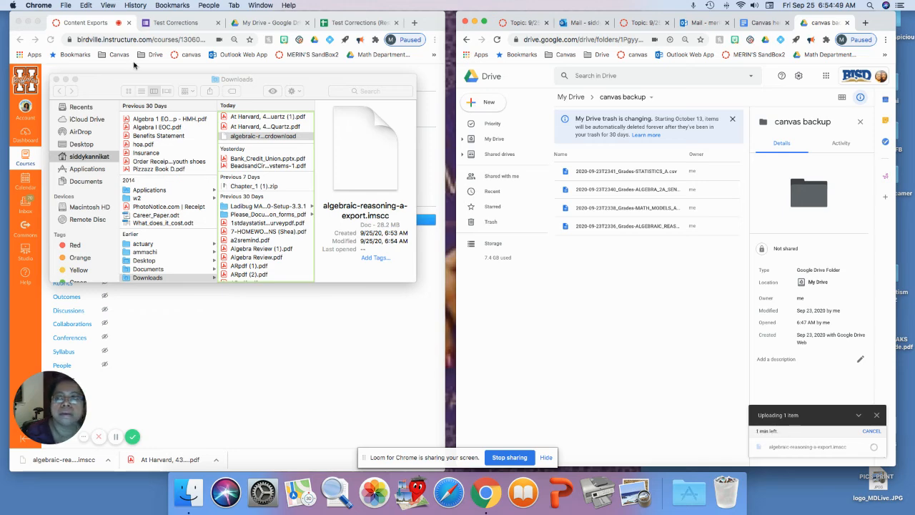
# - Export the ALGEBRAIC REASONING A gradebook as a CSV file from the Grades page
pyautogui.click(65, 80)
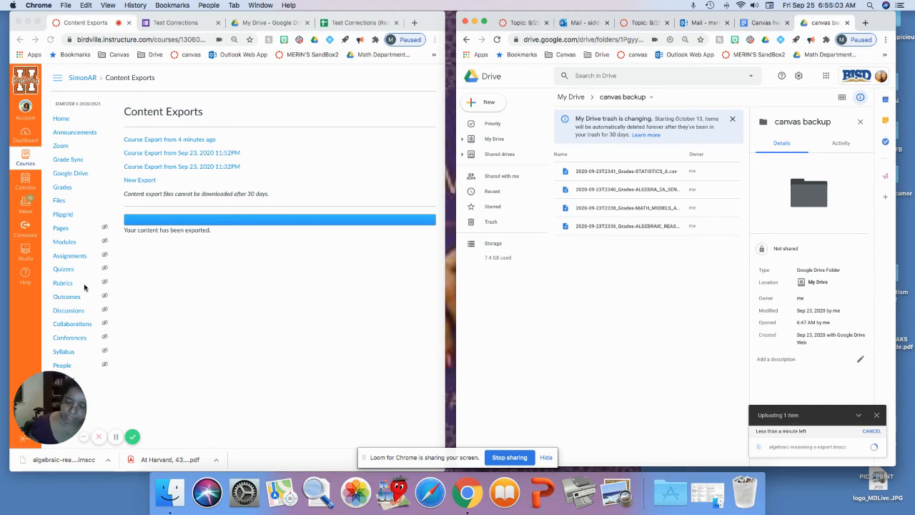
pyautogui.click(165, 269)
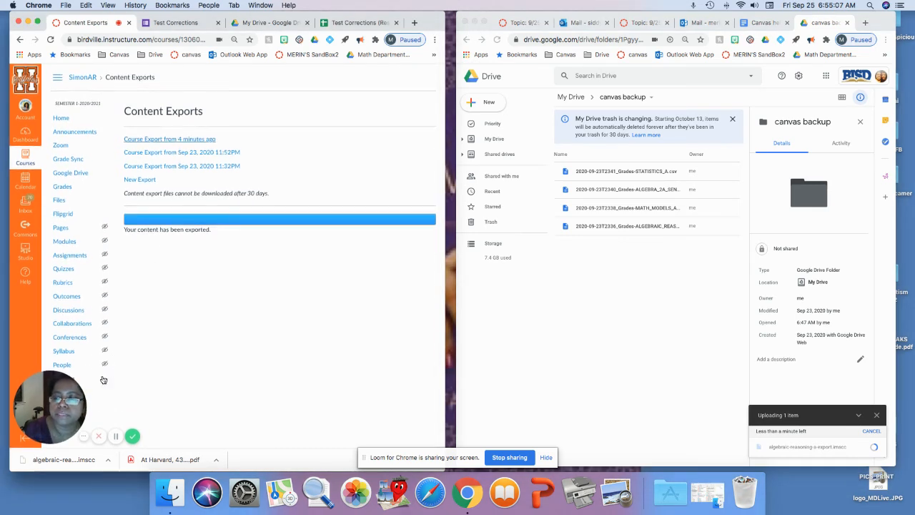
pyautogui.moveTo(50, 381); pyautogui.dragTo(231, 383)
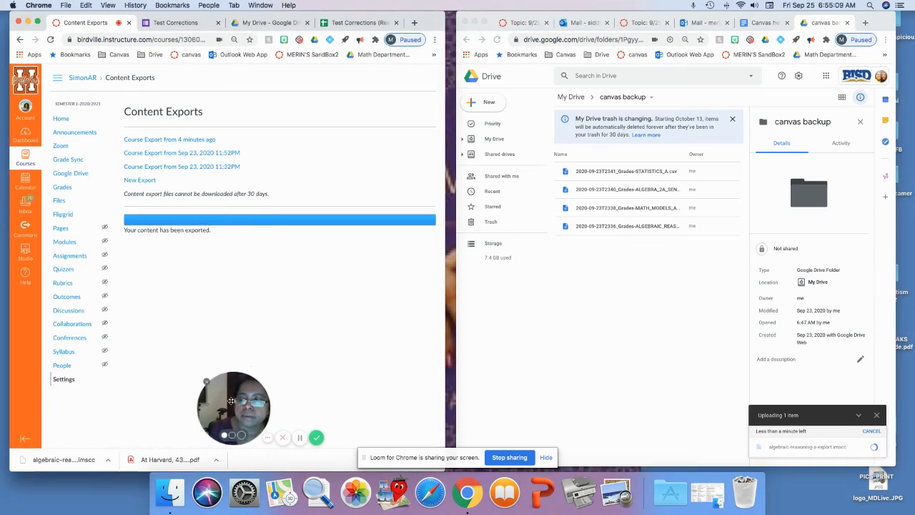
pyautogui.click(61, 380)
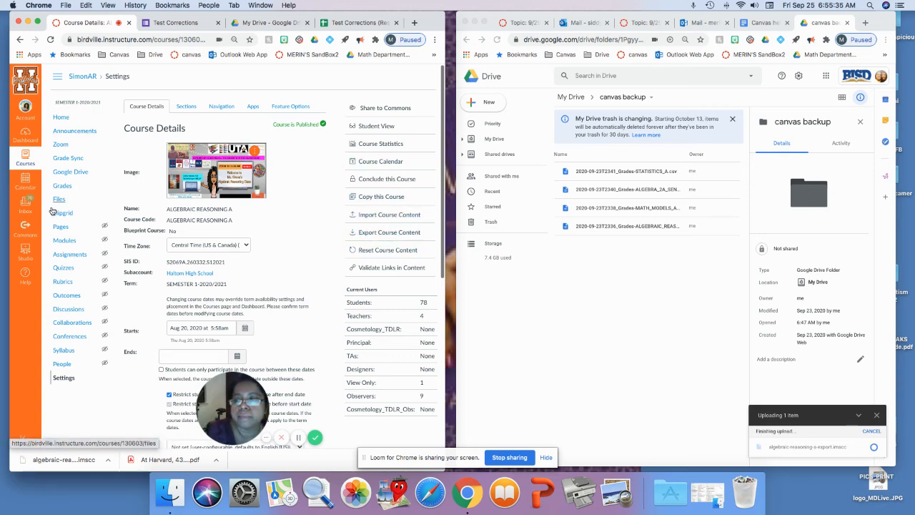
pyautogui.click(61, 187)
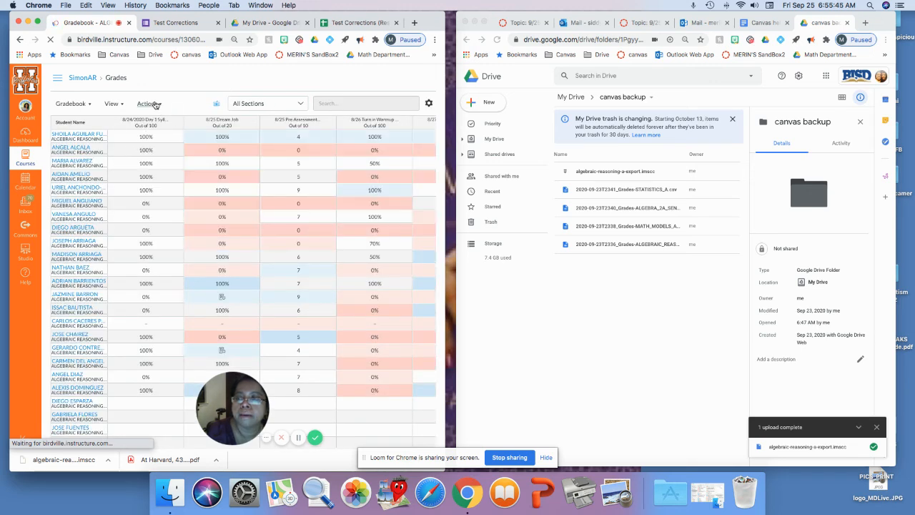
pyautogui.click(154, 104)
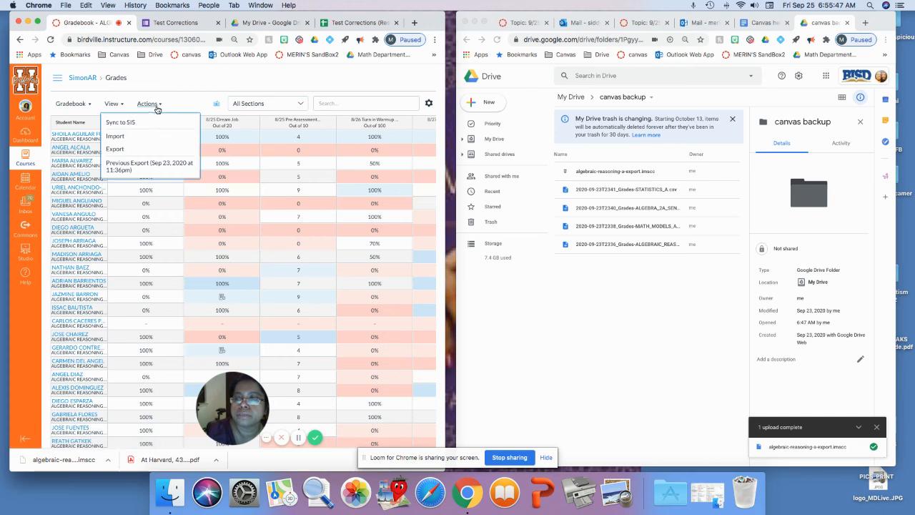
pyautogui.click(117, 150)
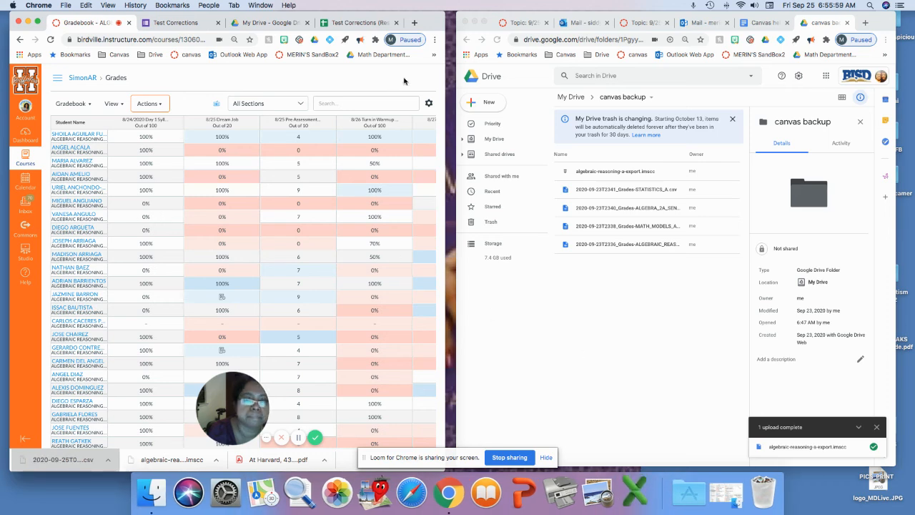
# - Remove the old 2020-09-23T2340_Grades-ALGEBRA_2A_SENIORS.csv file from the canvas backup Drive folder
pyautogui.click(27, 23)
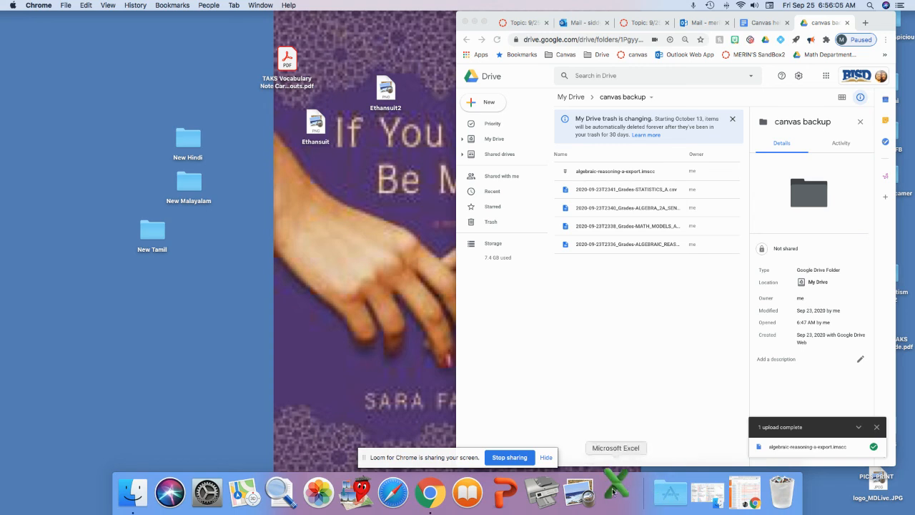
pyautogui.click(704, 494)
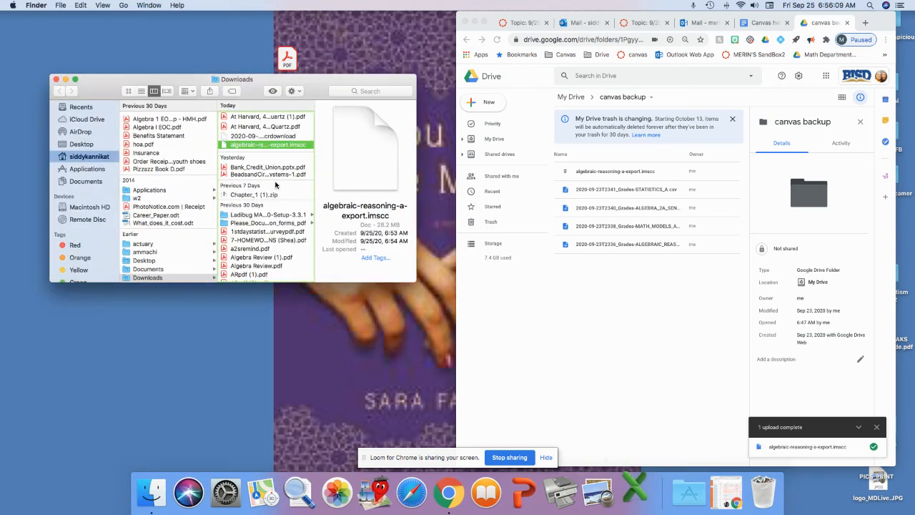
pyautogui.click(646, 210)
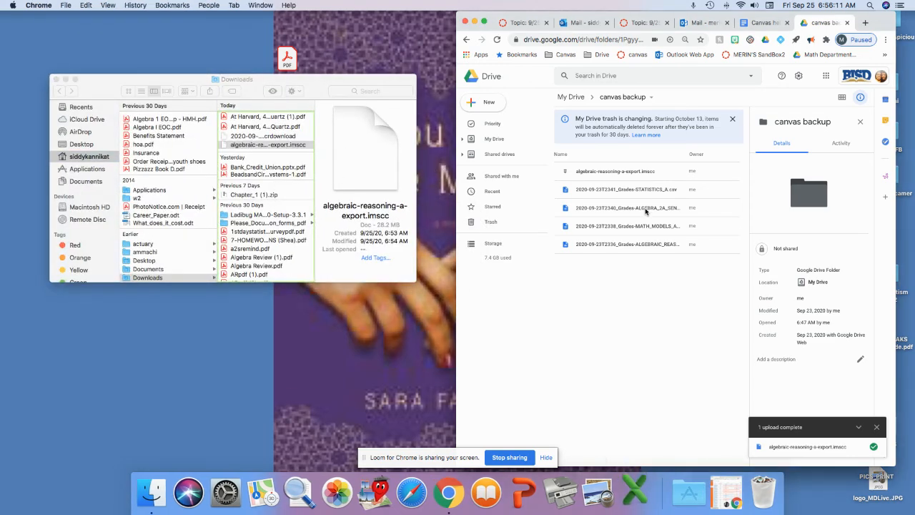
pyautogui.click(636, 209)
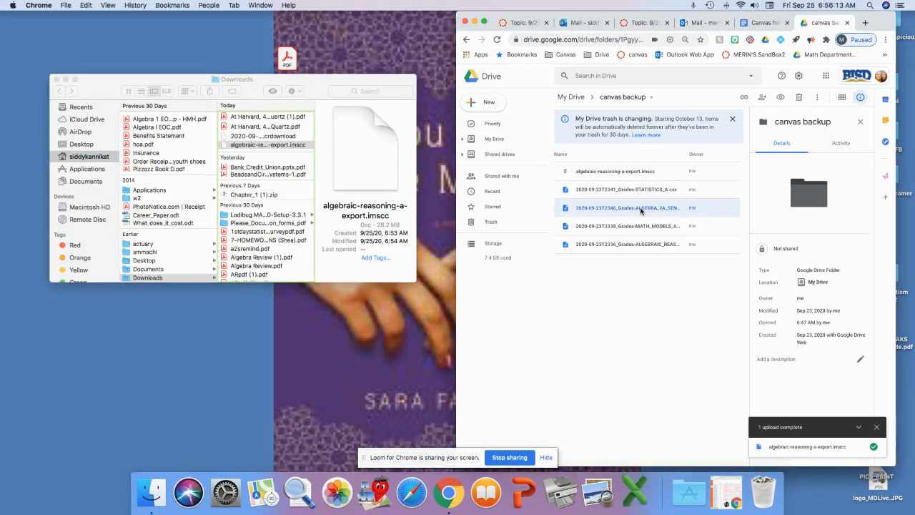
pyautogui.rightClick(635, 209)
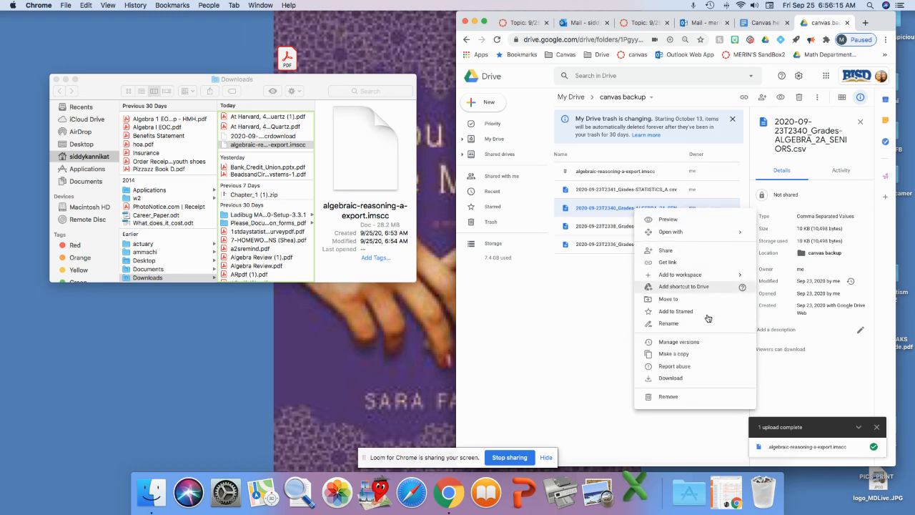
pyautogui.click(678, 399)
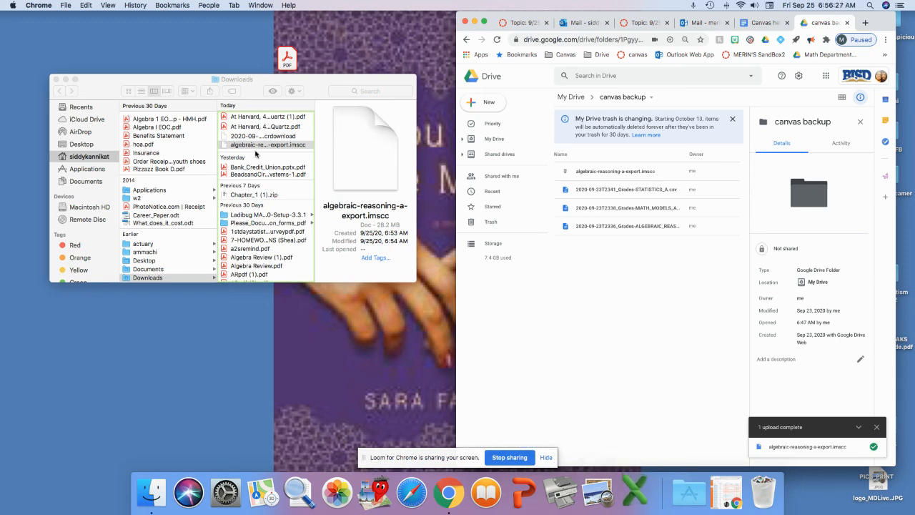
pyautogui.click(728, 492)
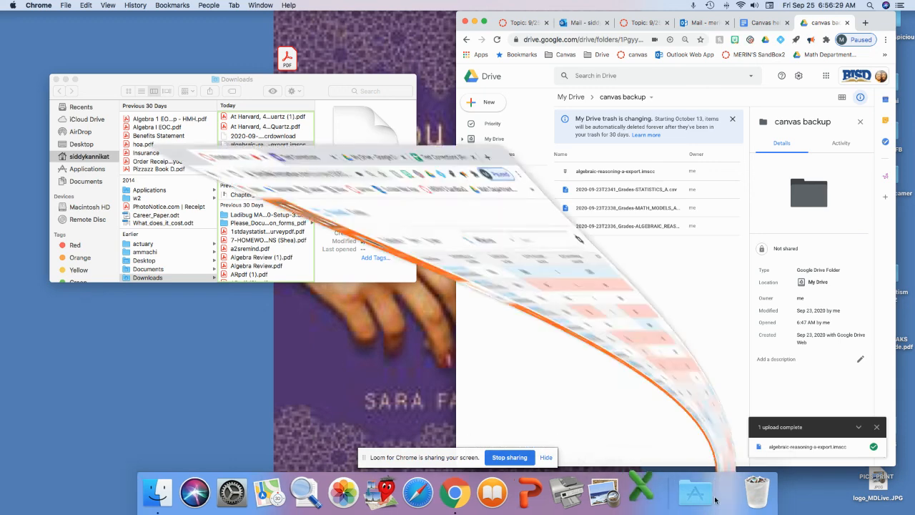